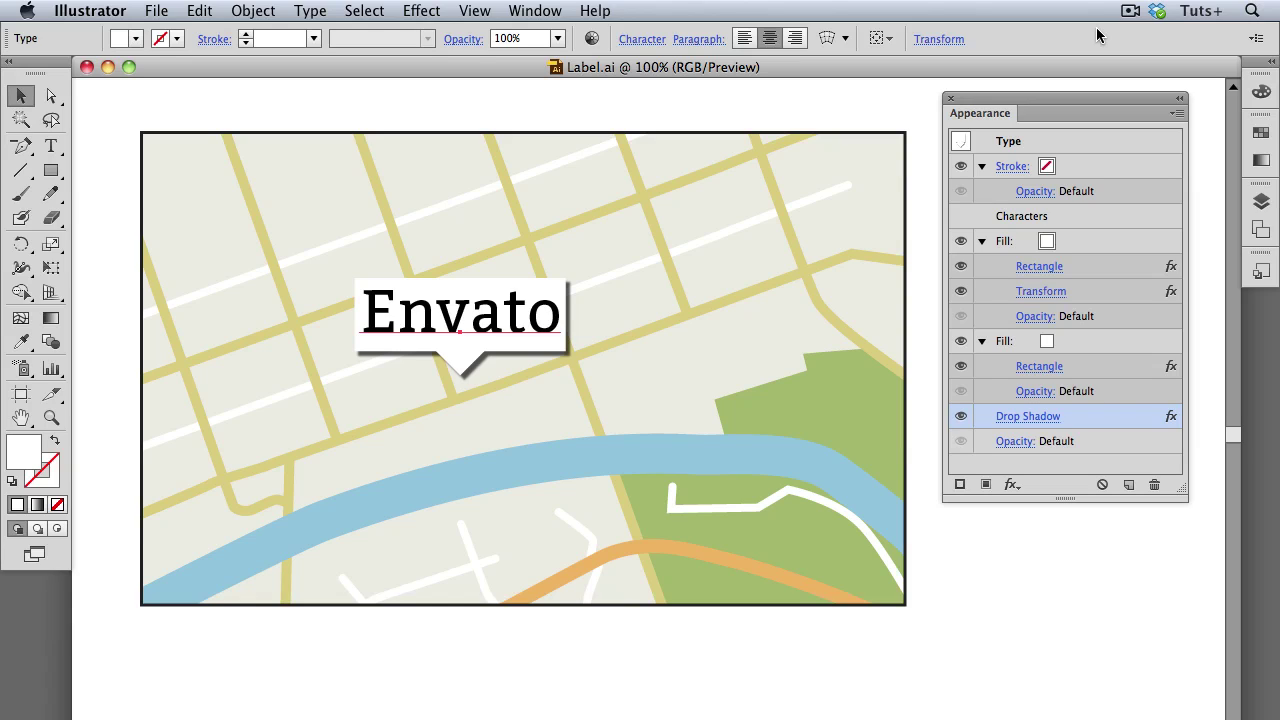
- Replace the map label text 'Envato' with 'VectorTuts'
{"action": "double_click", "coordinate": [410, 310]}
{"action": "type", "text": "Vec"}
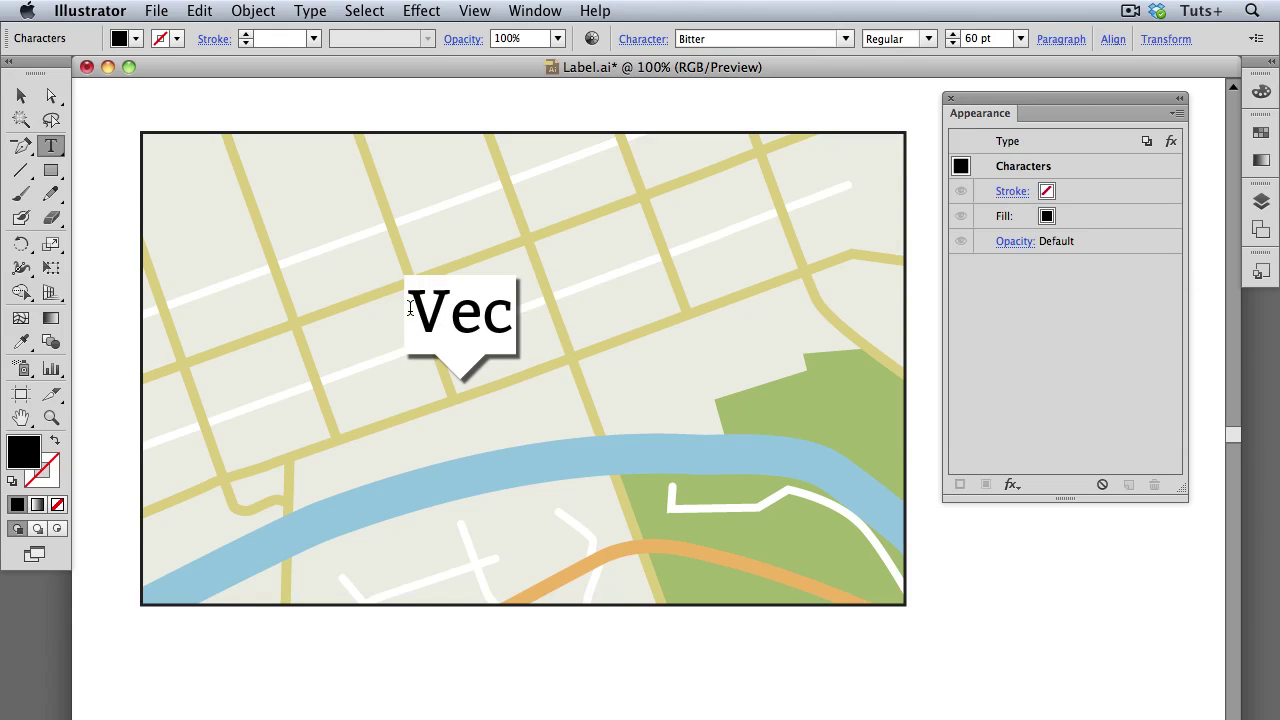
{"action": "type", "text": "torTuts"}
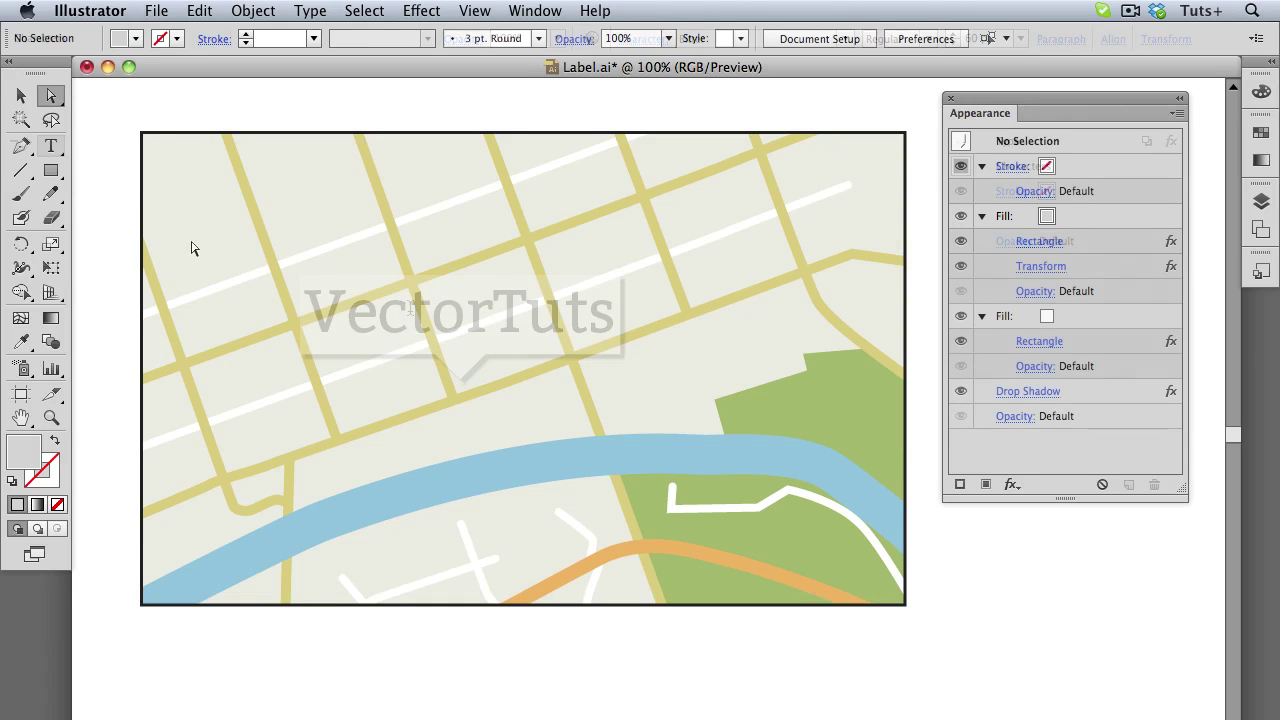
- Draw a white rectangle over the streets and pull a pointed tip down from its bottom edge
{"action": "left_click", "coordinate": [51, 170]}
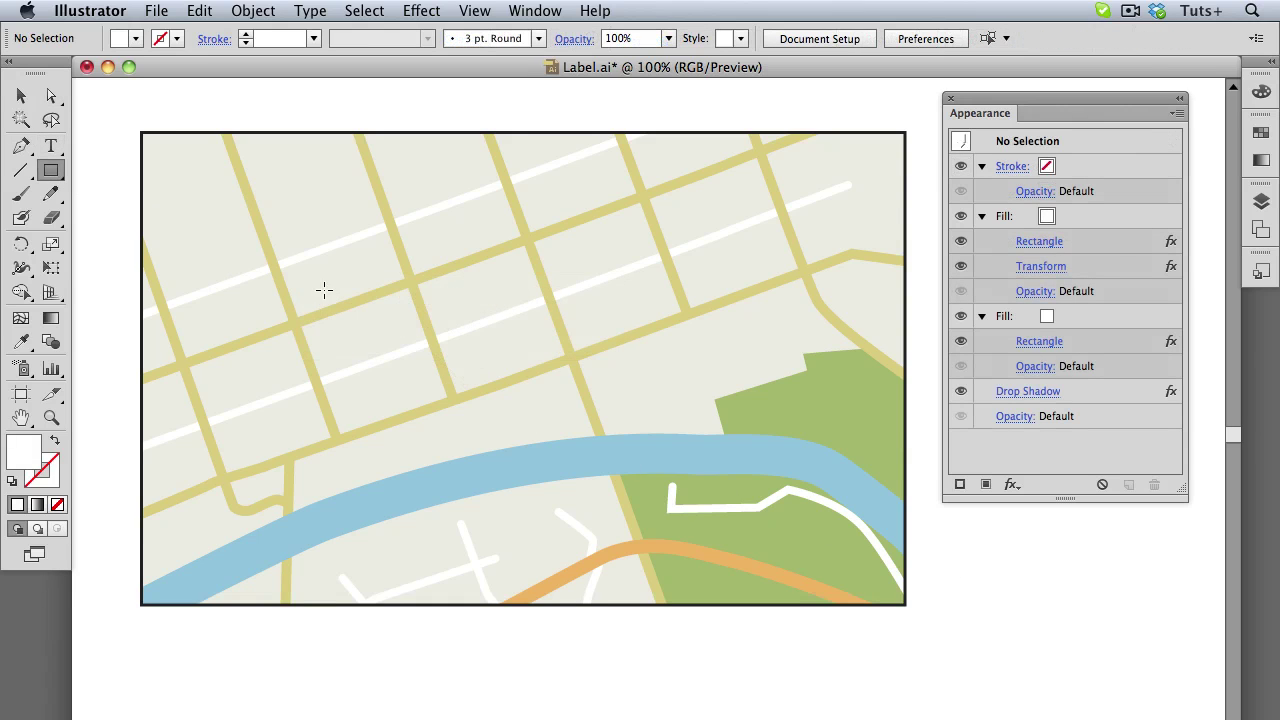
{"action": "left_click_drag", "start_coordinate": [415, 309], "coordinate": [562, 359]}
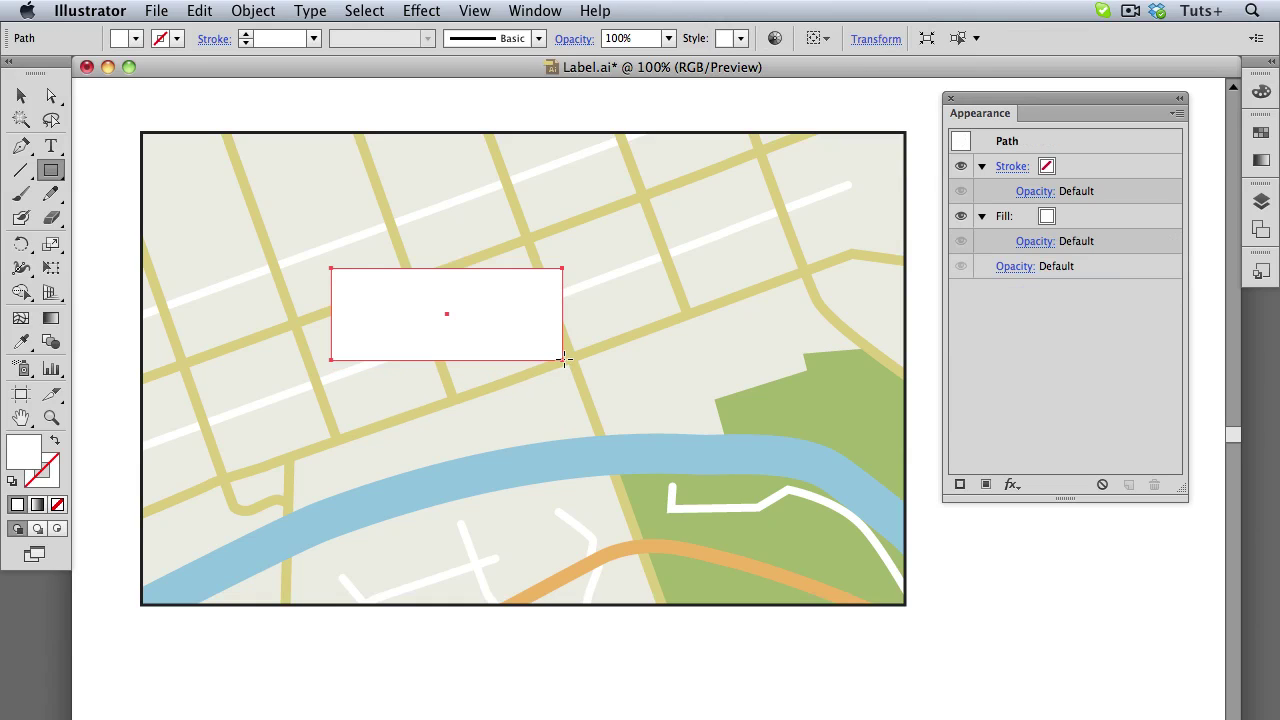
{"action": "key", "text": "p"}
{"action": "left_click", "coordinate": [441, 359]}
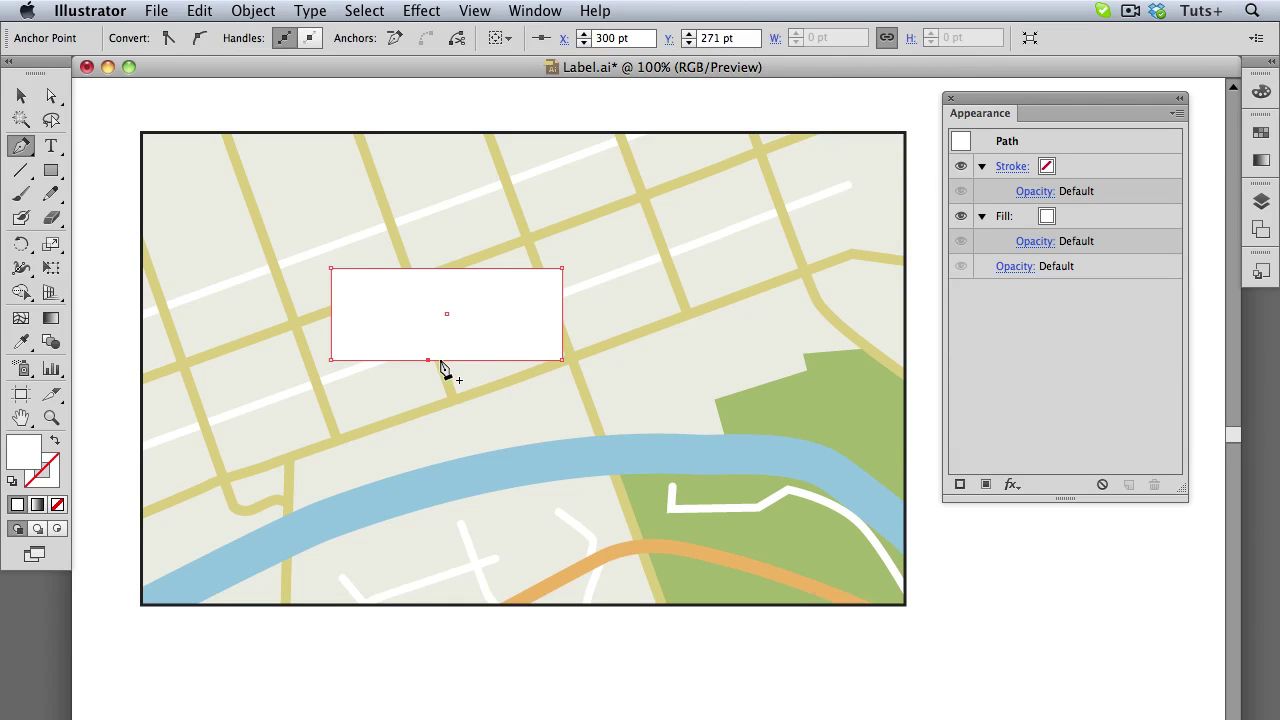
{"action": "left_click", "coordinate": [455, 359]}
{"action": "key", "text": "a"}
{"action": "left_click_drag", "start_coordinate": [441, 360], "coordinate": [442, 390]}
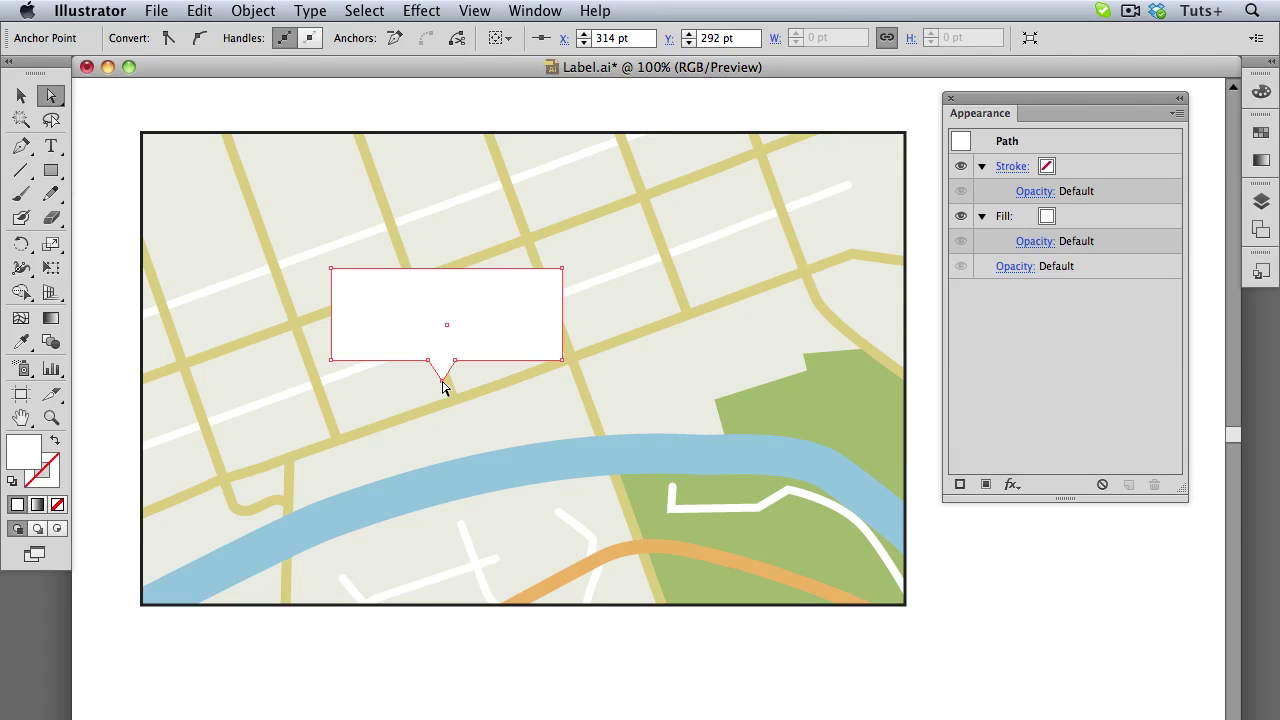
- Apply a drop shadow to the callout shape
{"action": "left_click", "coordinate": [418, 335]}
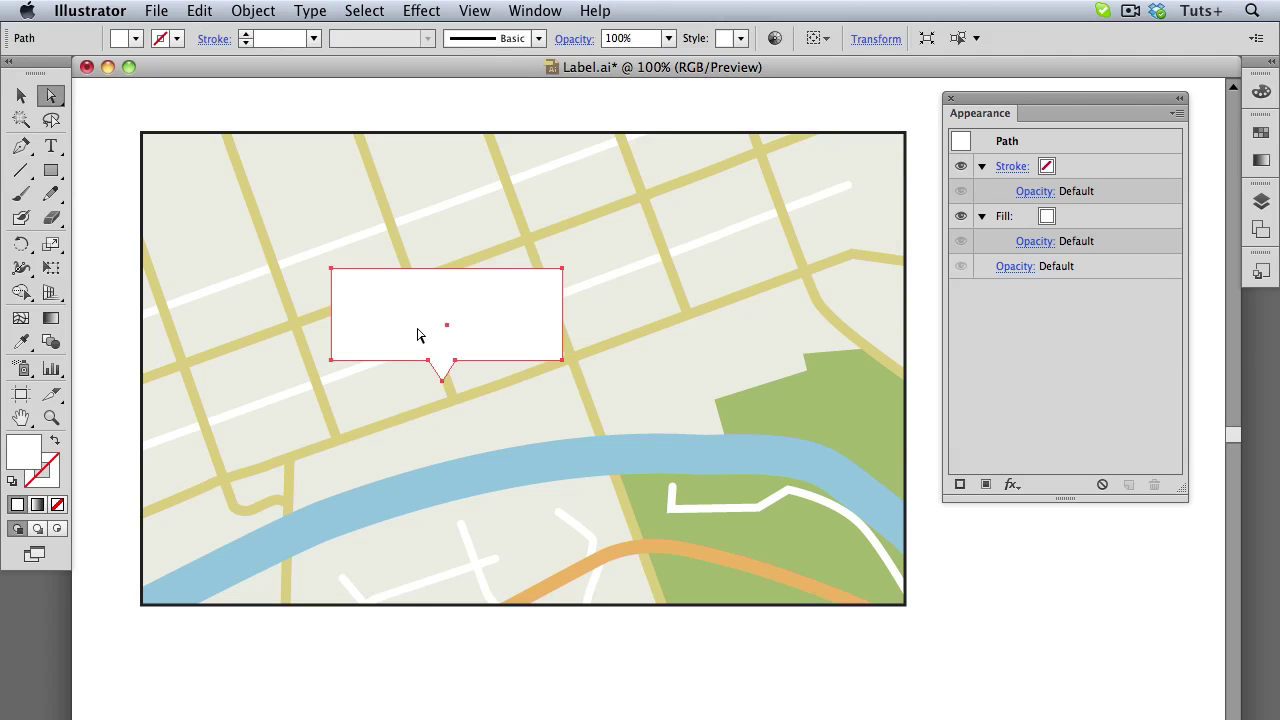
{"action": "left_click", "coordinate": [422, 11]}
{"action": "left_click", "coordinate": [432, 36]}
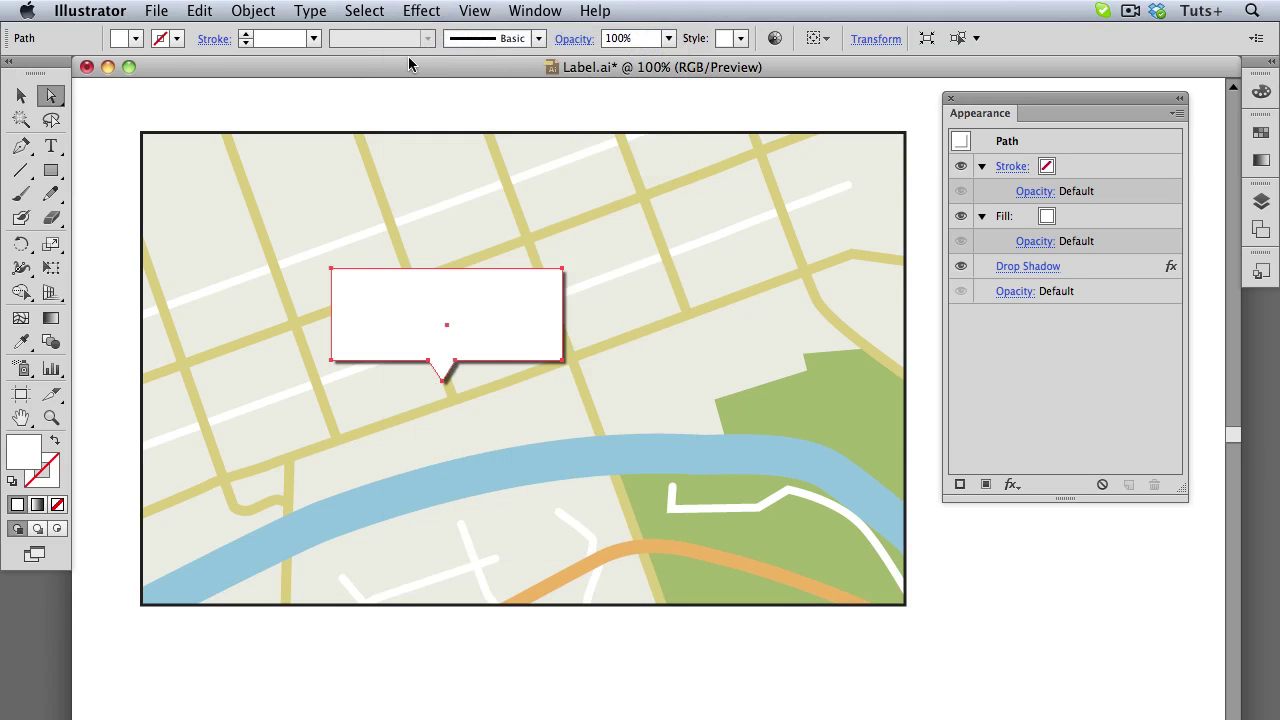
{"action": "left_click", "coordinate": [52, 148]}
- Create an 'Envato' text label and move it into the callout box
{"action": "left_click", "coordinate": [333, 196]}
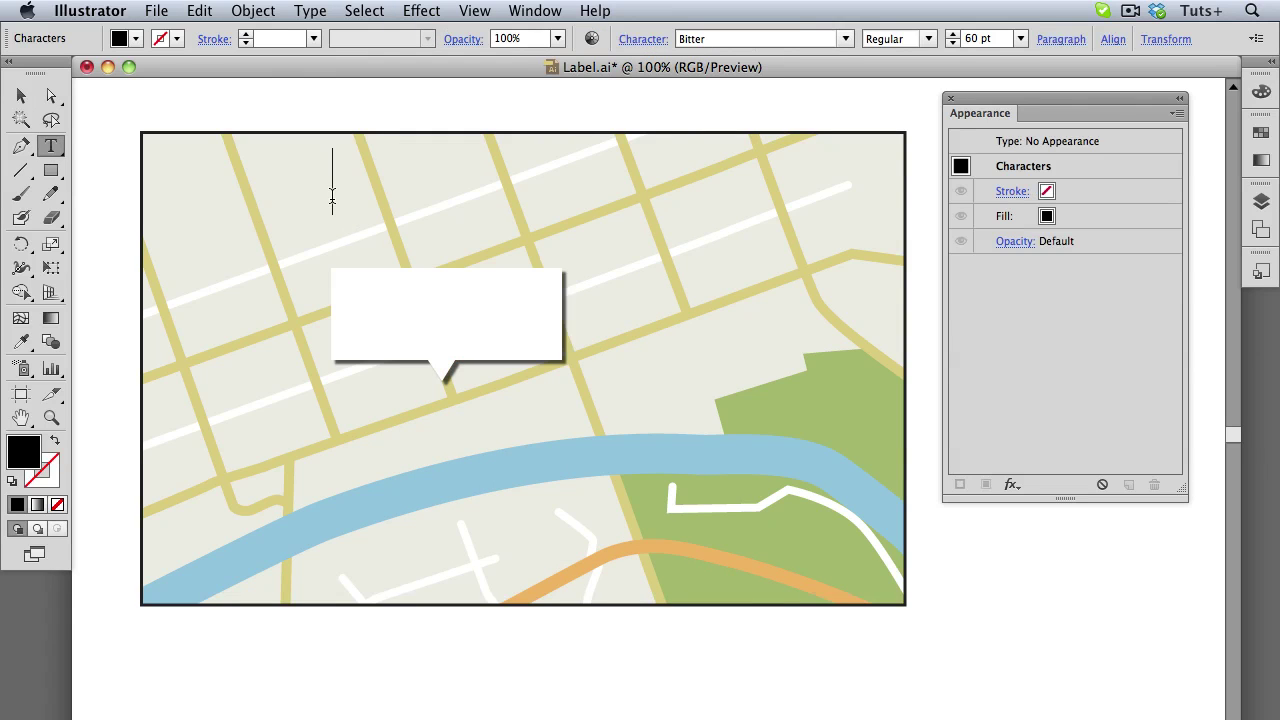
{"action": "type", "text": "Envato"}
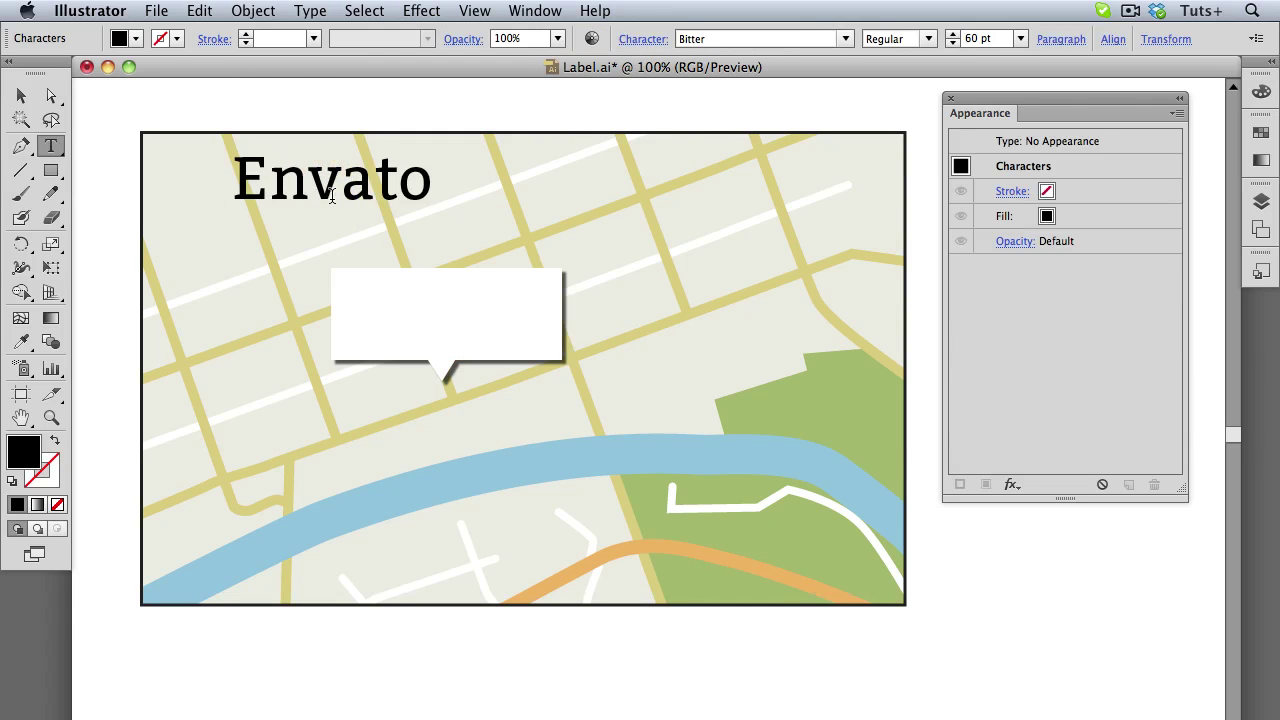
{"action": "left_click", "coordinate": [21, 95]}
{"action": "left_click_drag", "start_coordinate": [282, 190], "coordinate": [396, 318]}
- Change the label's text to 'here'
{"action": "key", "text": "t"}
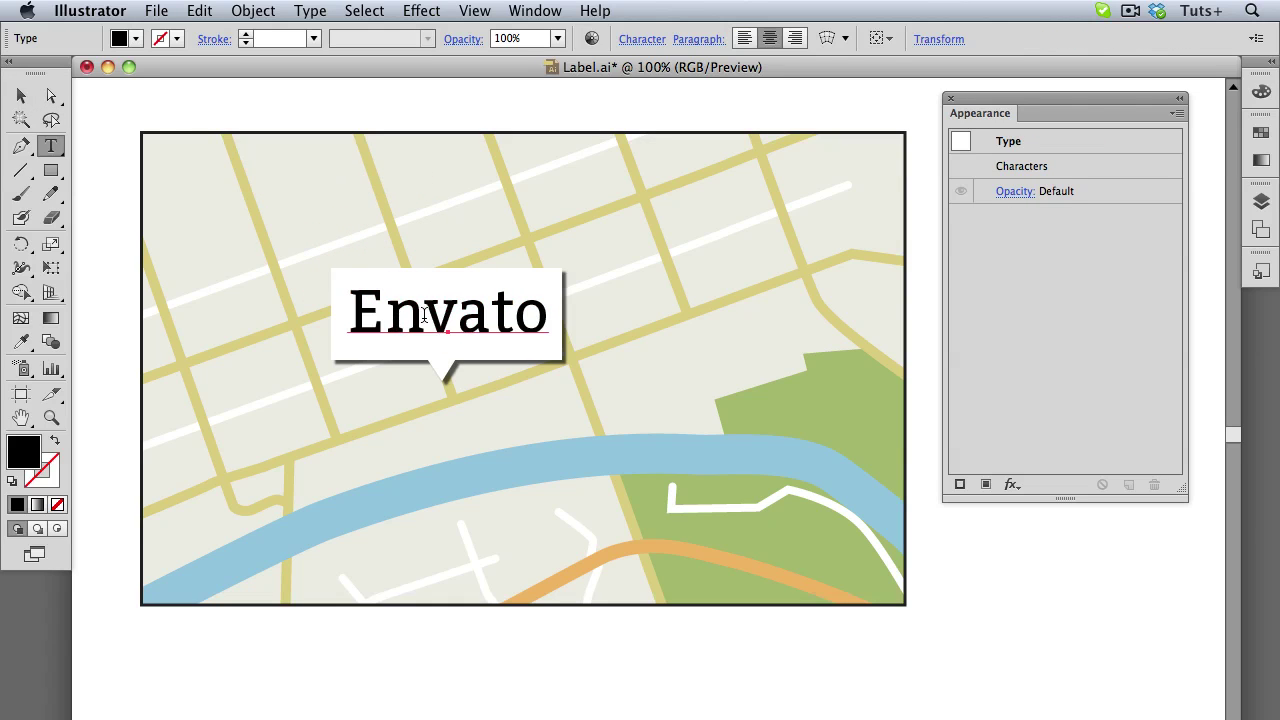
{"action": "left_click", "coordinate": [427, 315]}
{"action": "key", "text": "super+a"}
{"action": "type", "text": "he re"}
{"action": "left_click", "coordinate": [22, 95]}
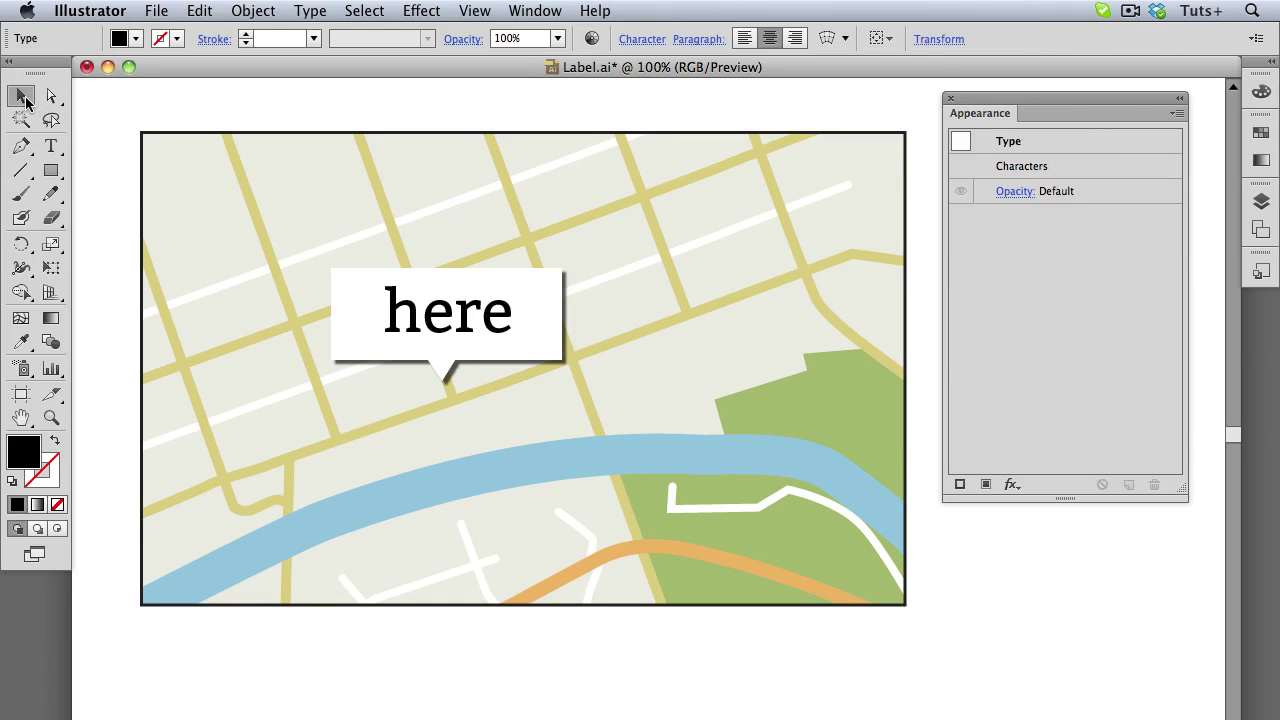
- Select the callout's top-right and bottom-right corner anchors
{"action": "left_click", "coordinate": [334, 306]}
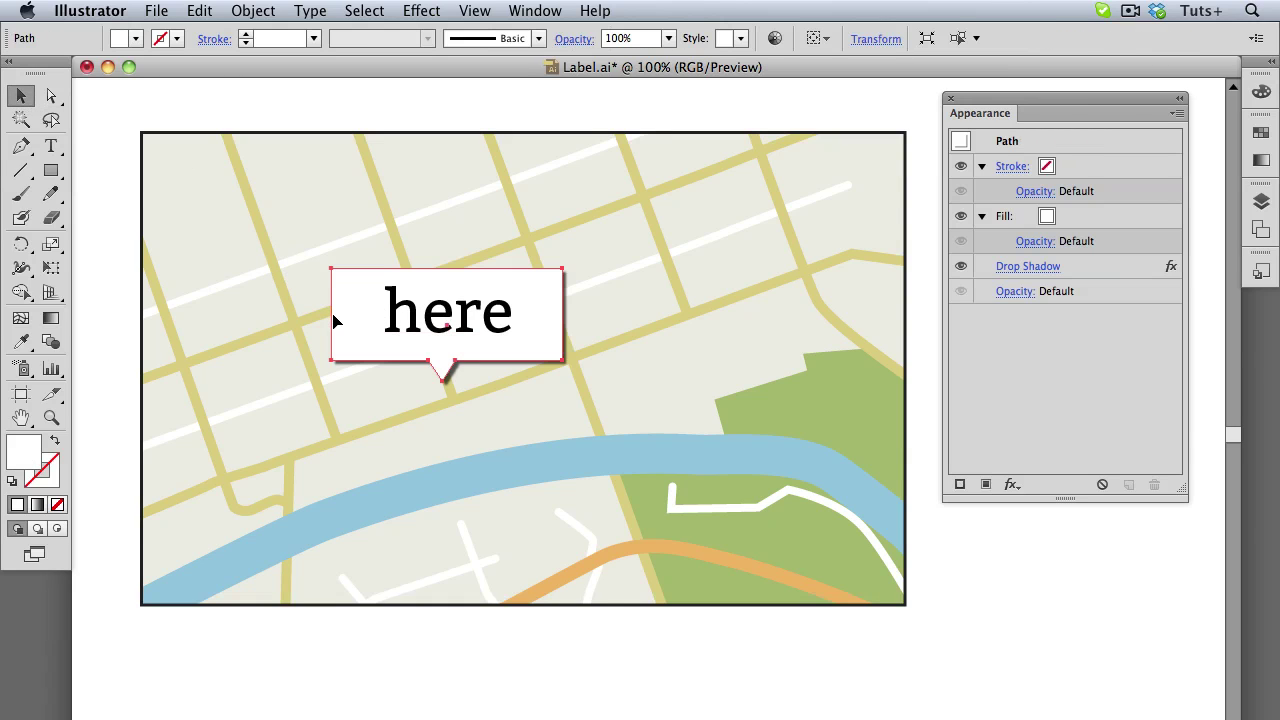
{"action": "key", "text": "a"}
{"action": "left_click", "coordinate": [563, 272]}
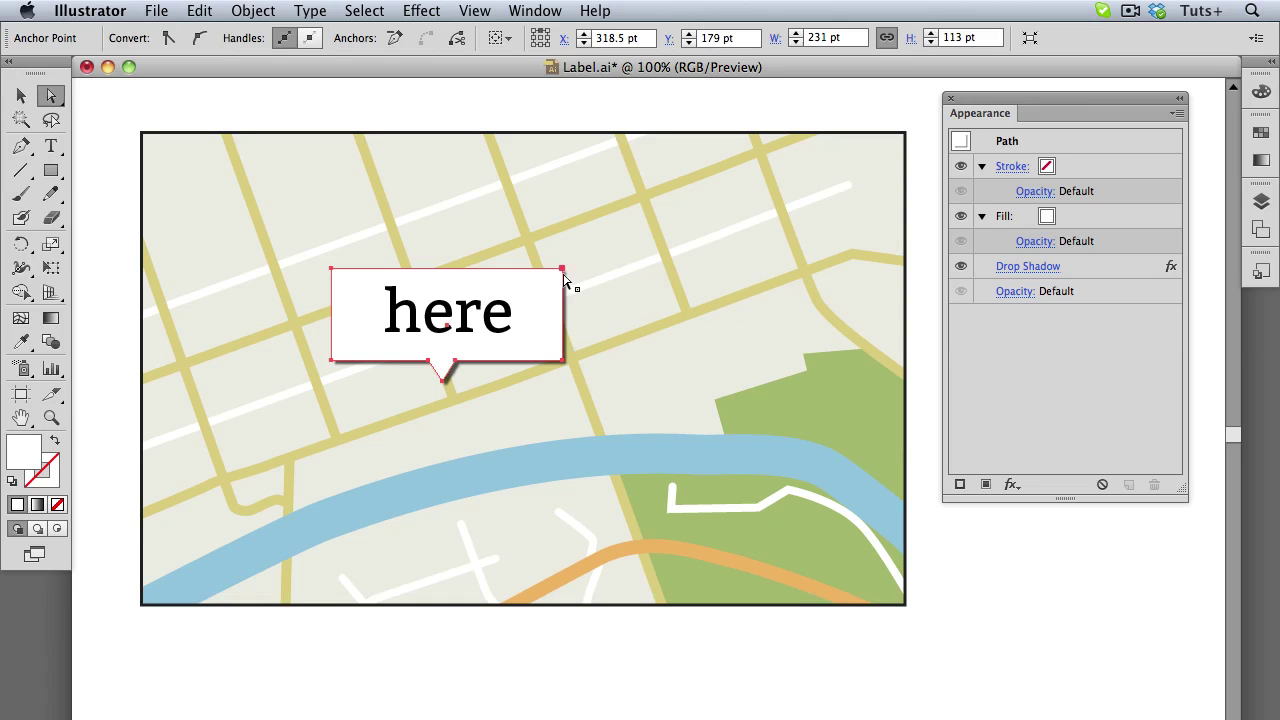
{"action": "left_click", "coordinate": [563, 365], "text": "shift"}
- Pull the callout's right side in toward the text and give the Envato text a new white fill
{"action": "left_click_drag", "start_coordinate": [557, 366], "coordinate": [537, 360]}
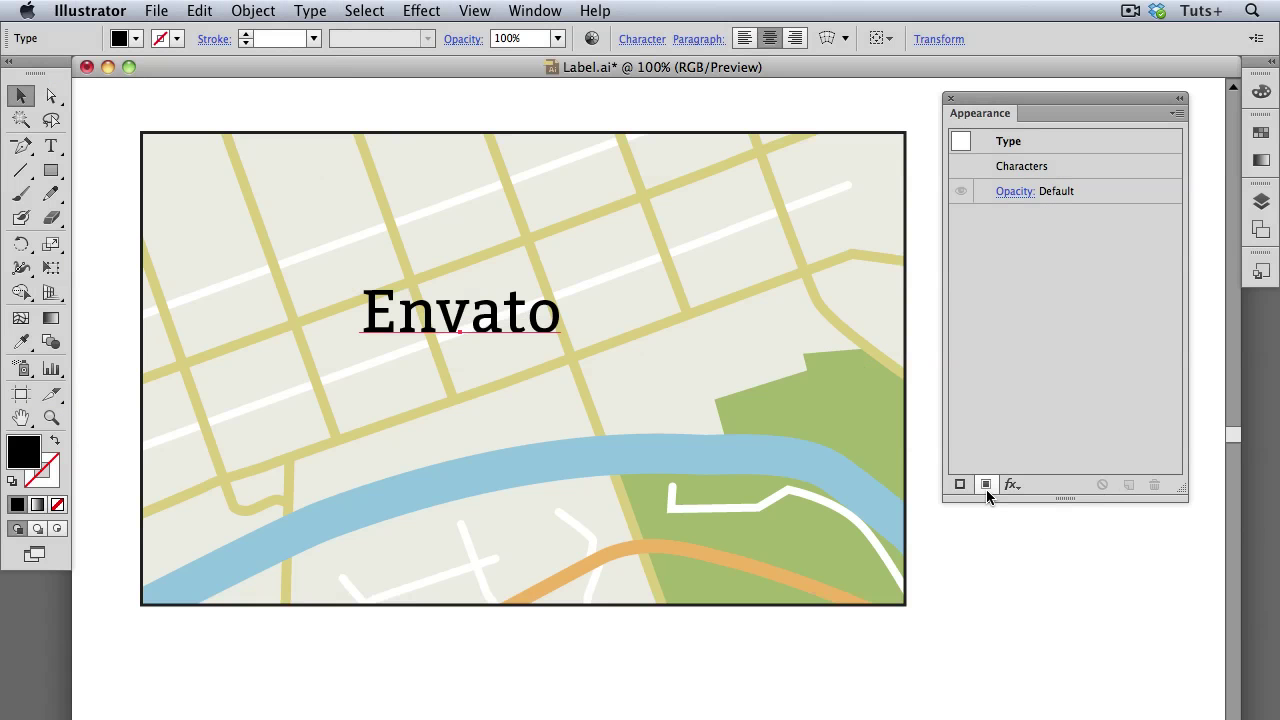
{"action": "left_click", "coordinate": [986, 489]}
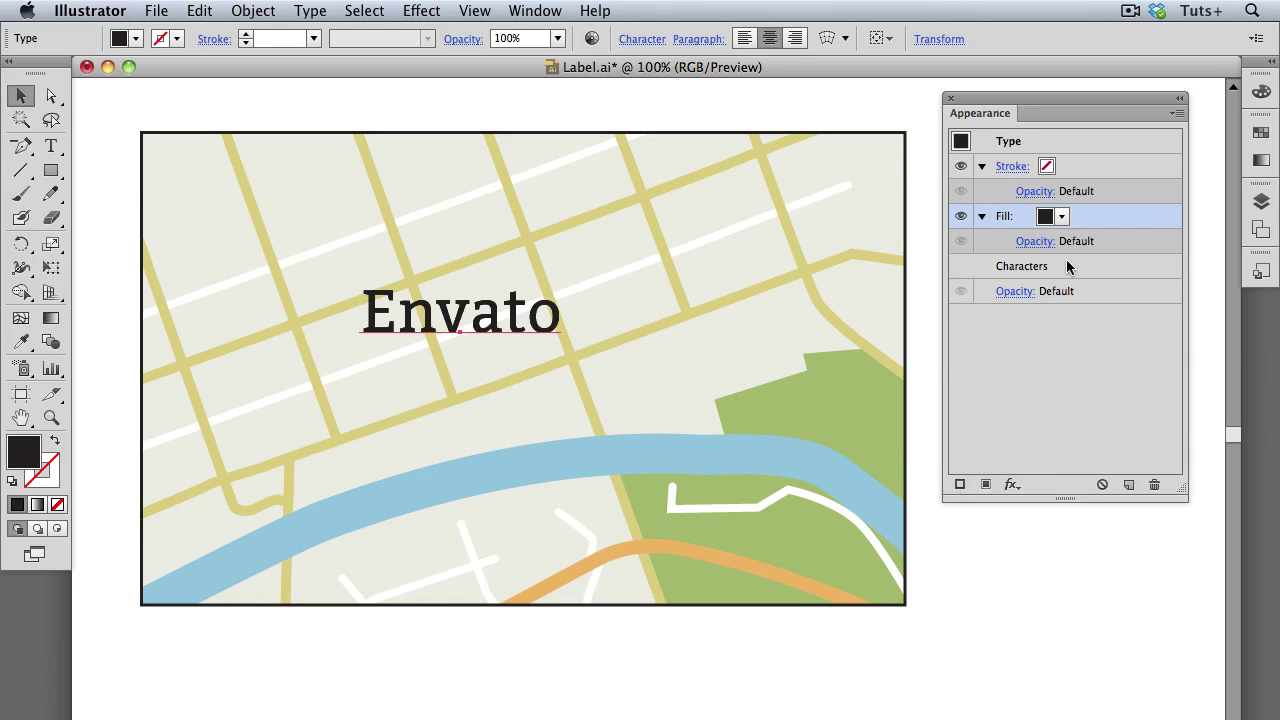
{"action": "left_click", "coordinate": [1062, 217]}
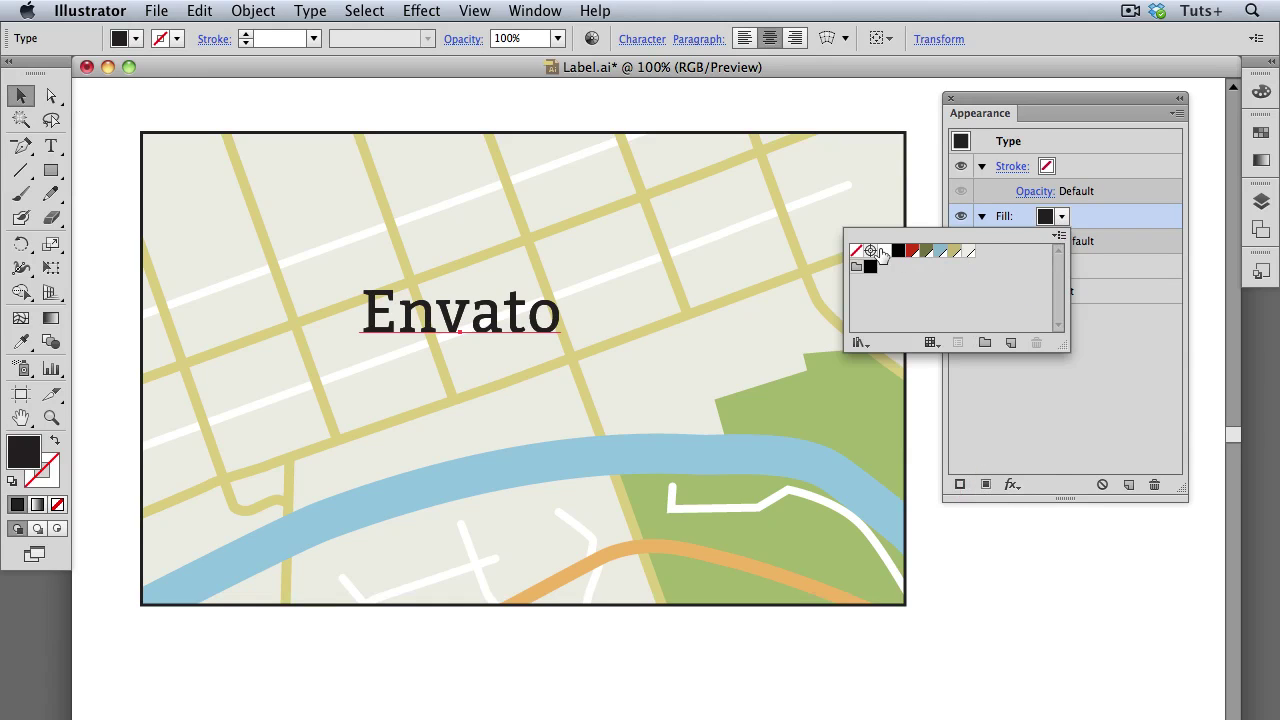
{"action": "left_click", "coordinate": [884, 251]}
- Move the white fill below the Characters row so the letters stay black
{"action": "left_click", "coordinate": [1101, 220]}
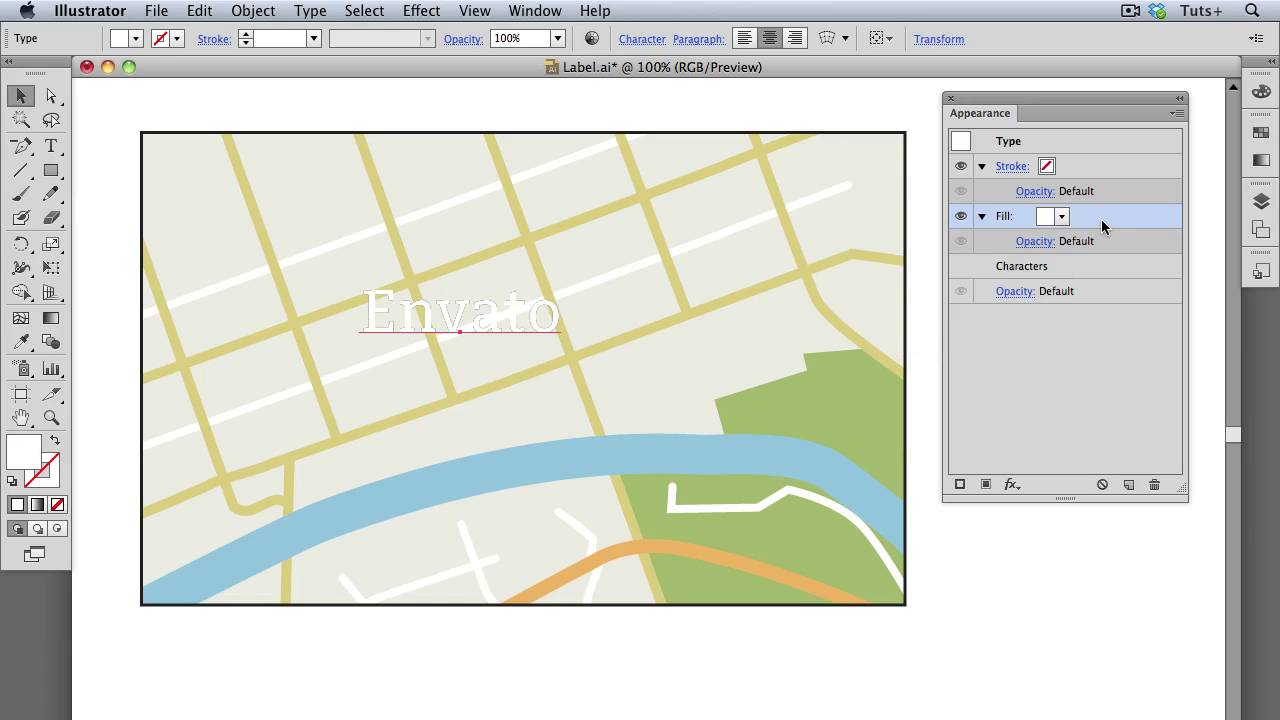
{"action": "left_click_drag", "start_coordinate": [1102, 217], "coordinate": [1101, 270]}
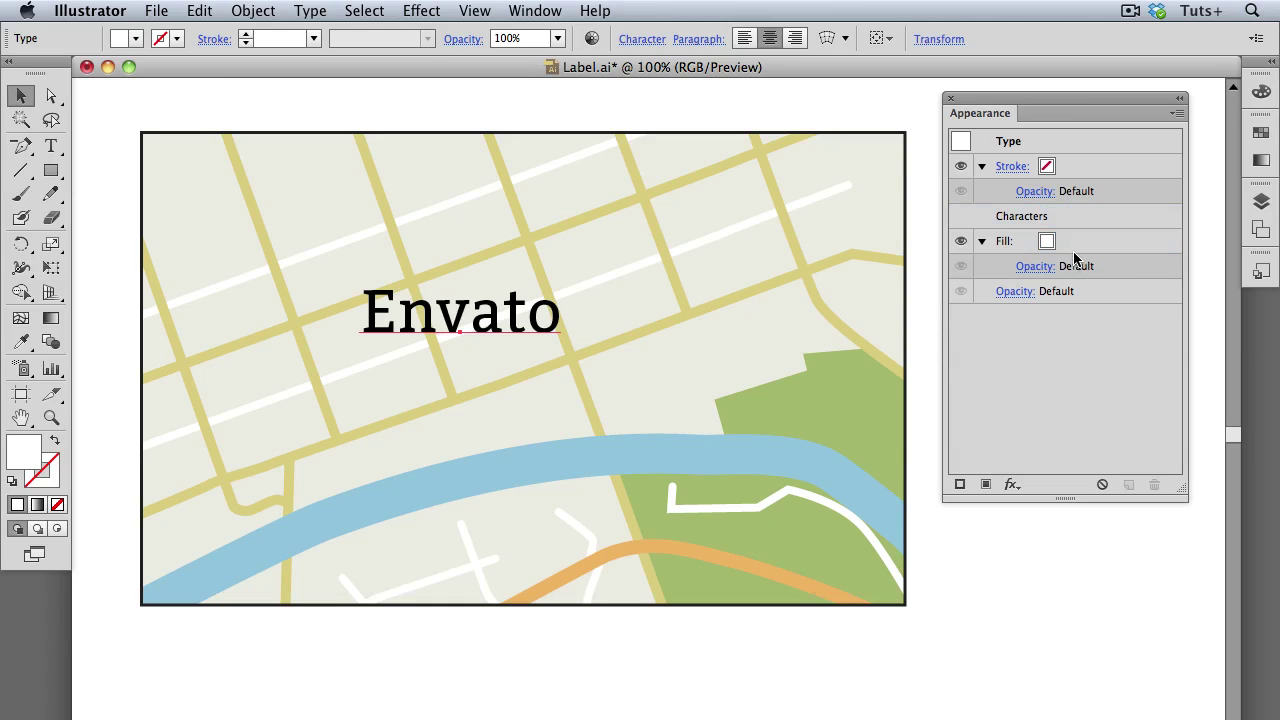
{"action": "left_click", "coordinate": [1076, 250]}
- Convert the white fill to a relative Rectangle with 4 pt extra width and 6 pt extra height
{"action": "left_click", "coordinate": [421, 10]}
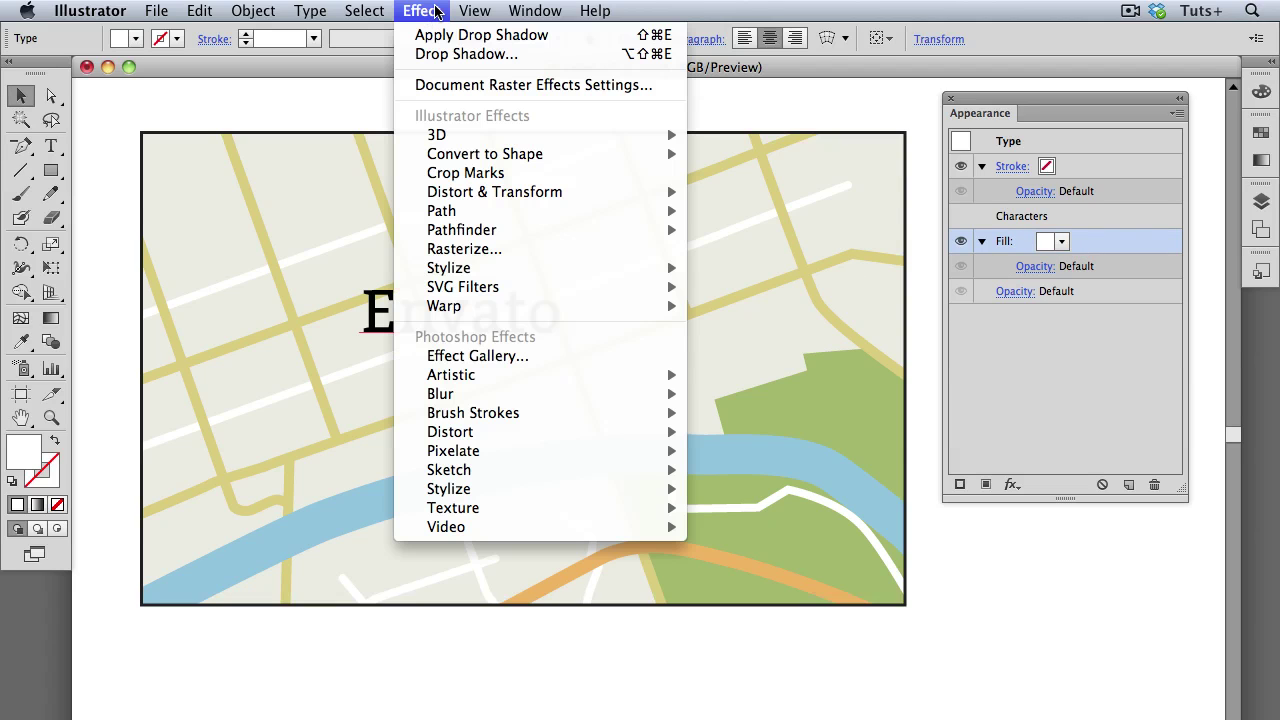
{"action": "mouse_move", "coordinate": [487, 155]}
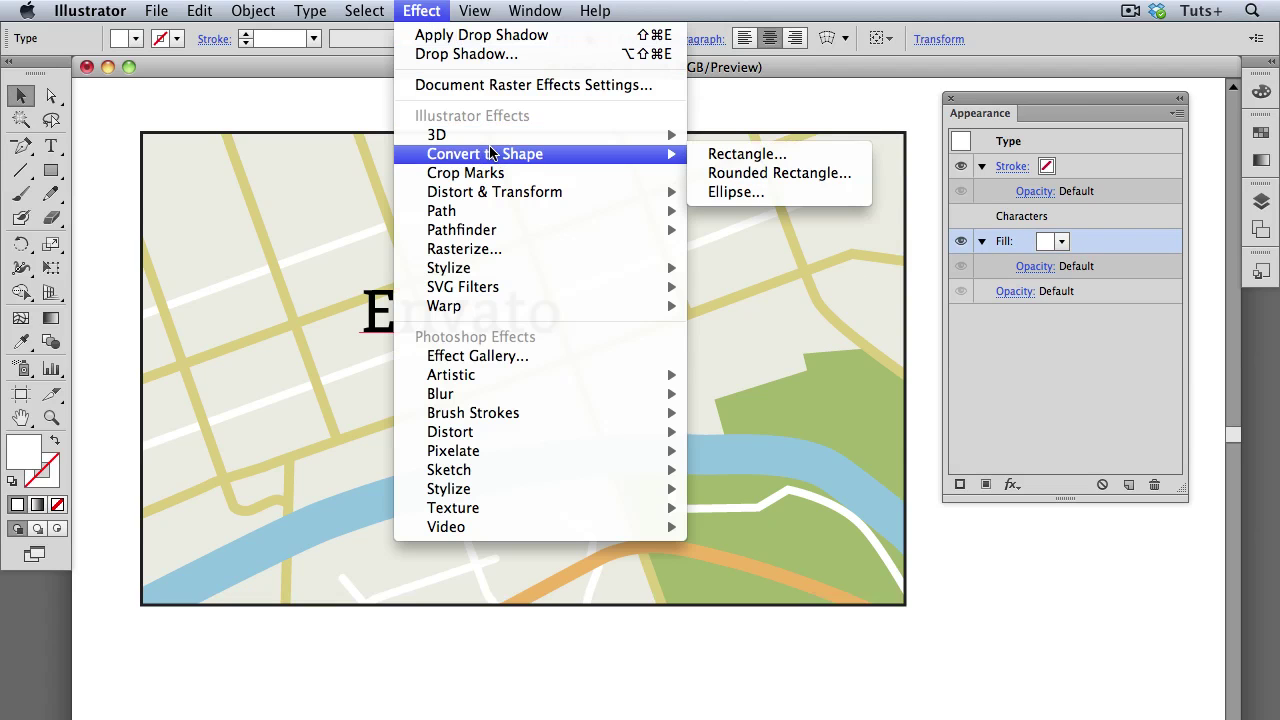
{"action": "left_click", "coordinate": [720, 156]}
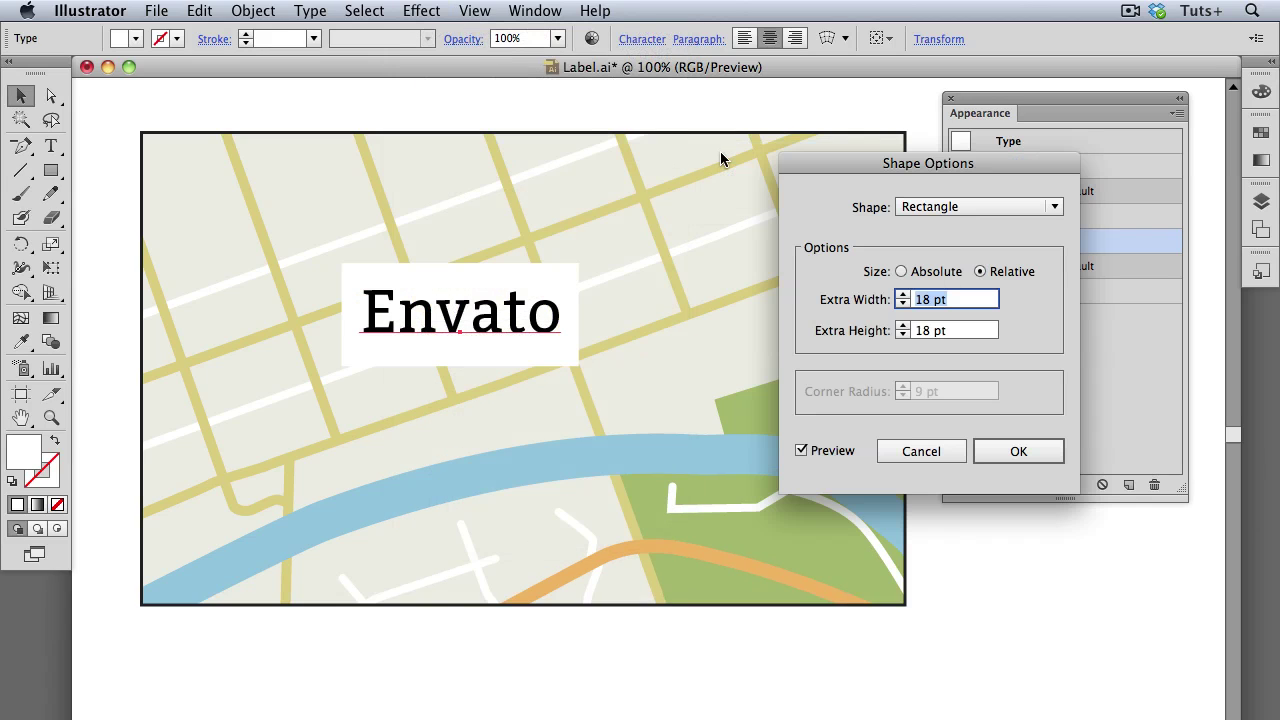
{"action": "left_click", "coordinate": [1020, 206]}
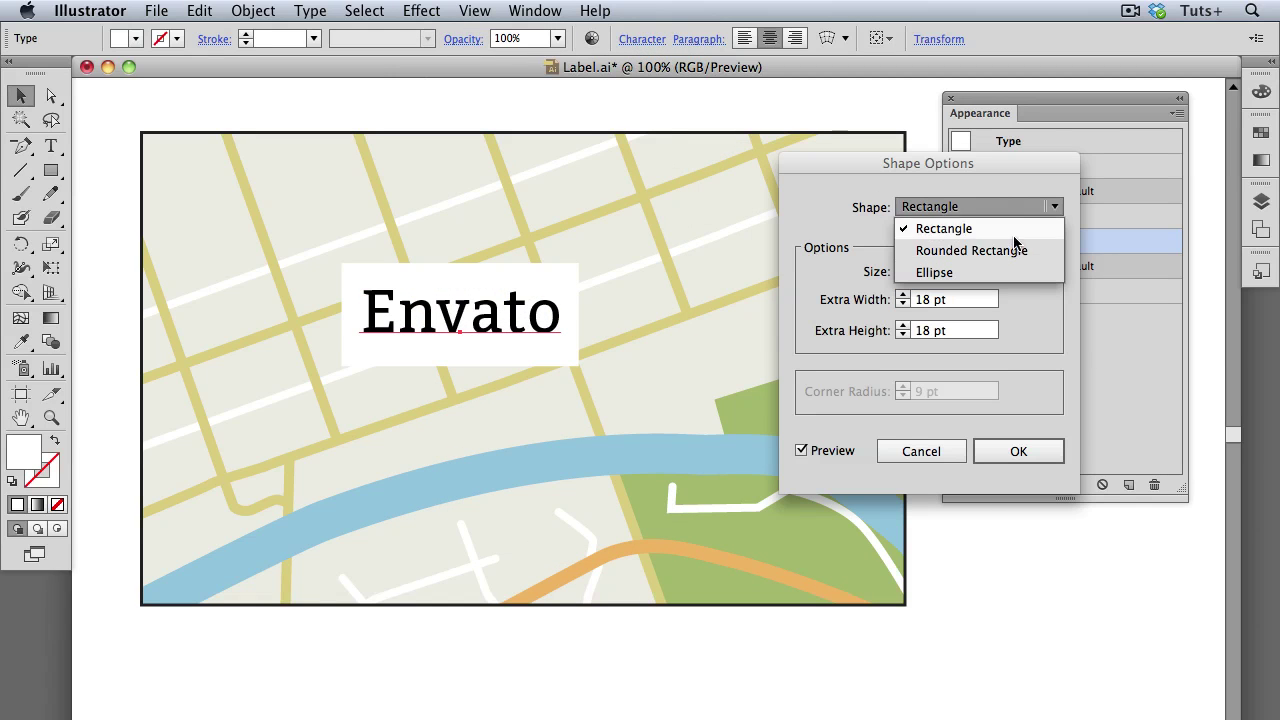
{"action": "left_click", "coordinate": [1016, 230]}
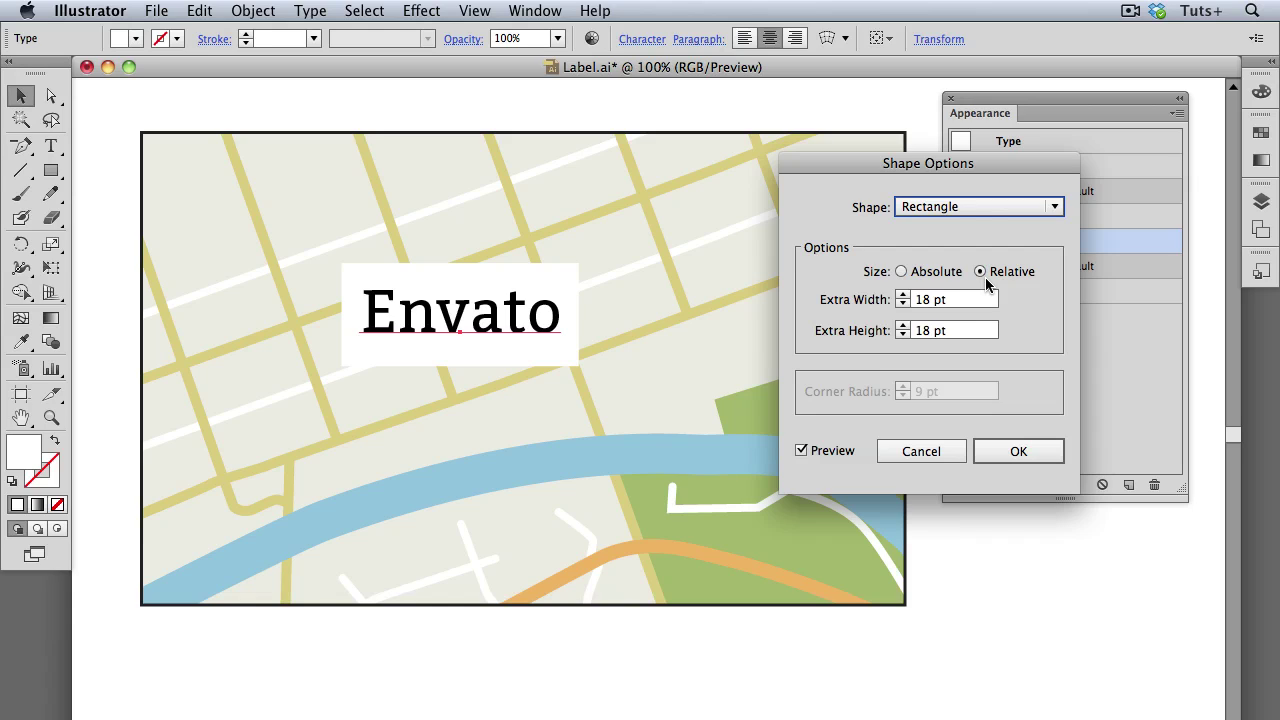
{"action": "key", "text": "Tab"}
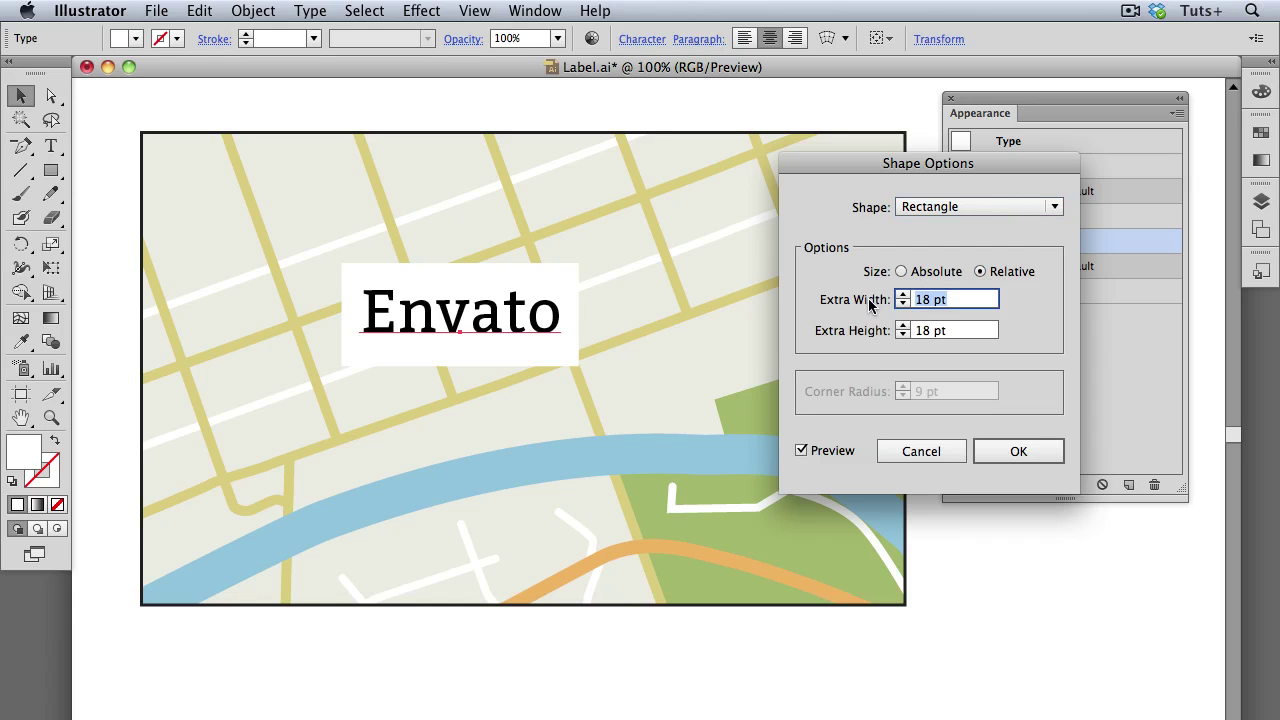
{"action": "type", "text": "4"}
{"action": "key", "text": "Tab"}
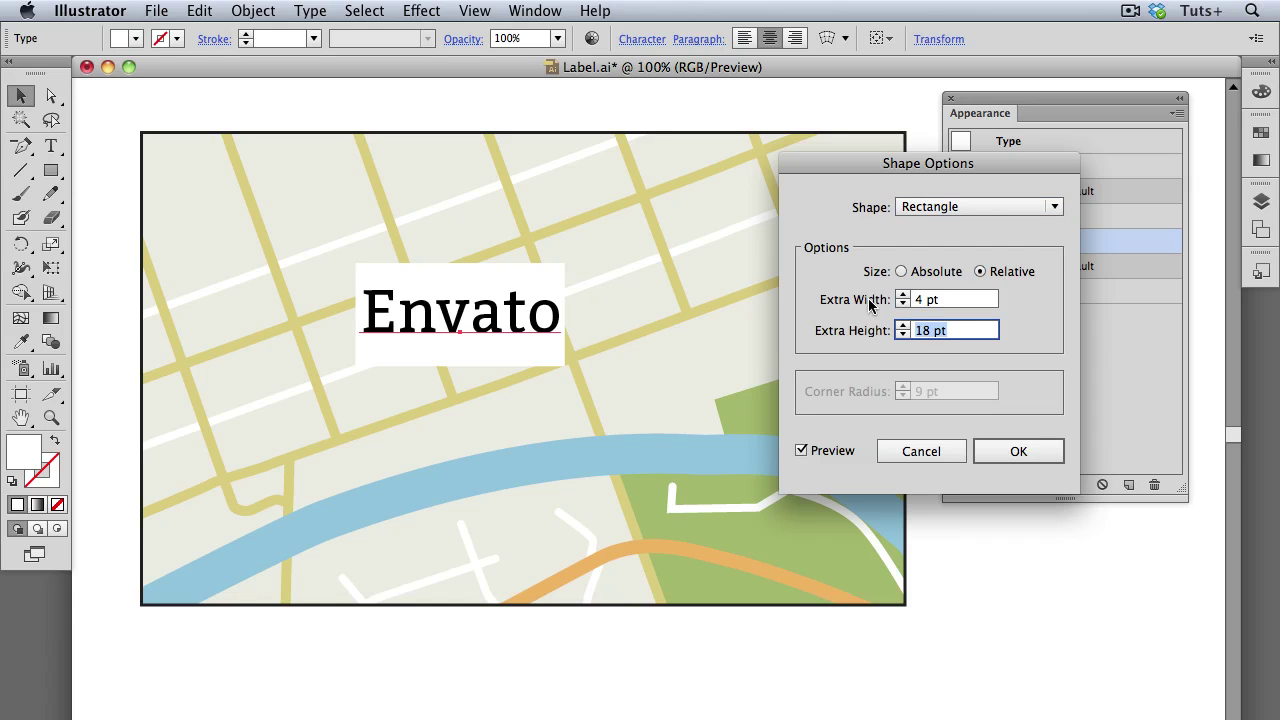
{"action": "type", "text": "6"}
{"action": "key", "text": "Tab"}
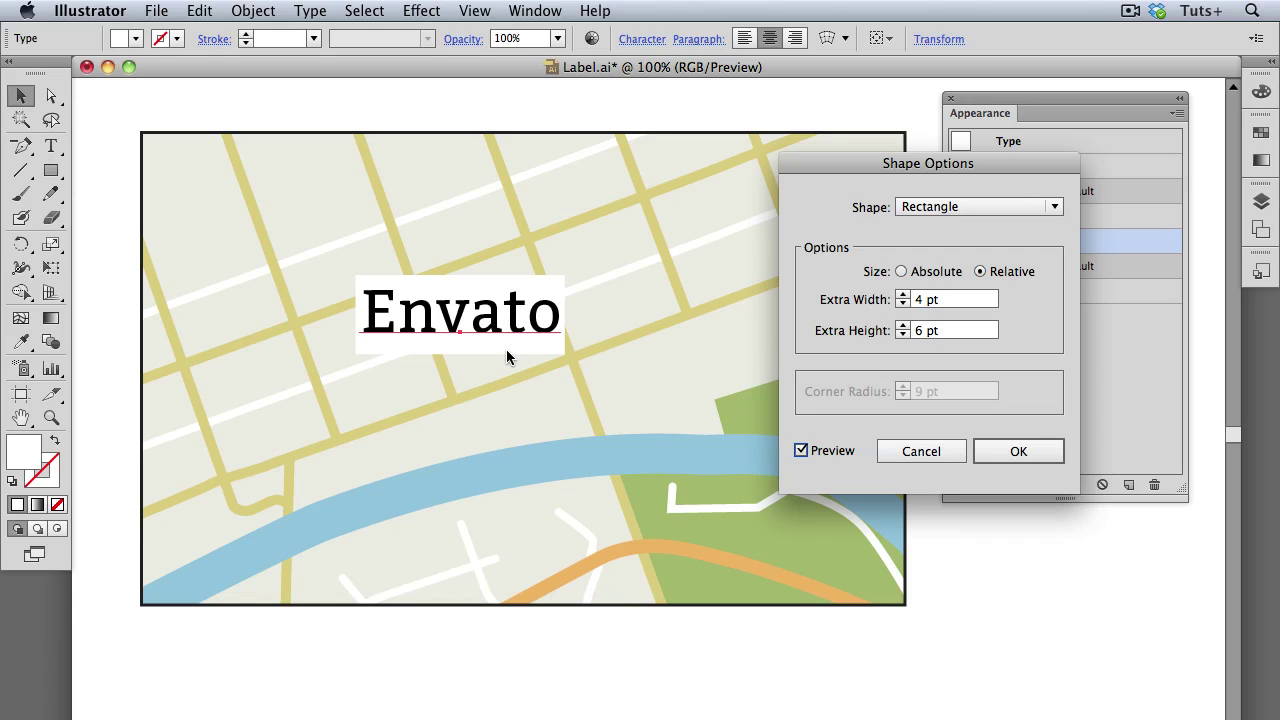
{"action": "left_click", "coordinate": [1010, 454]}
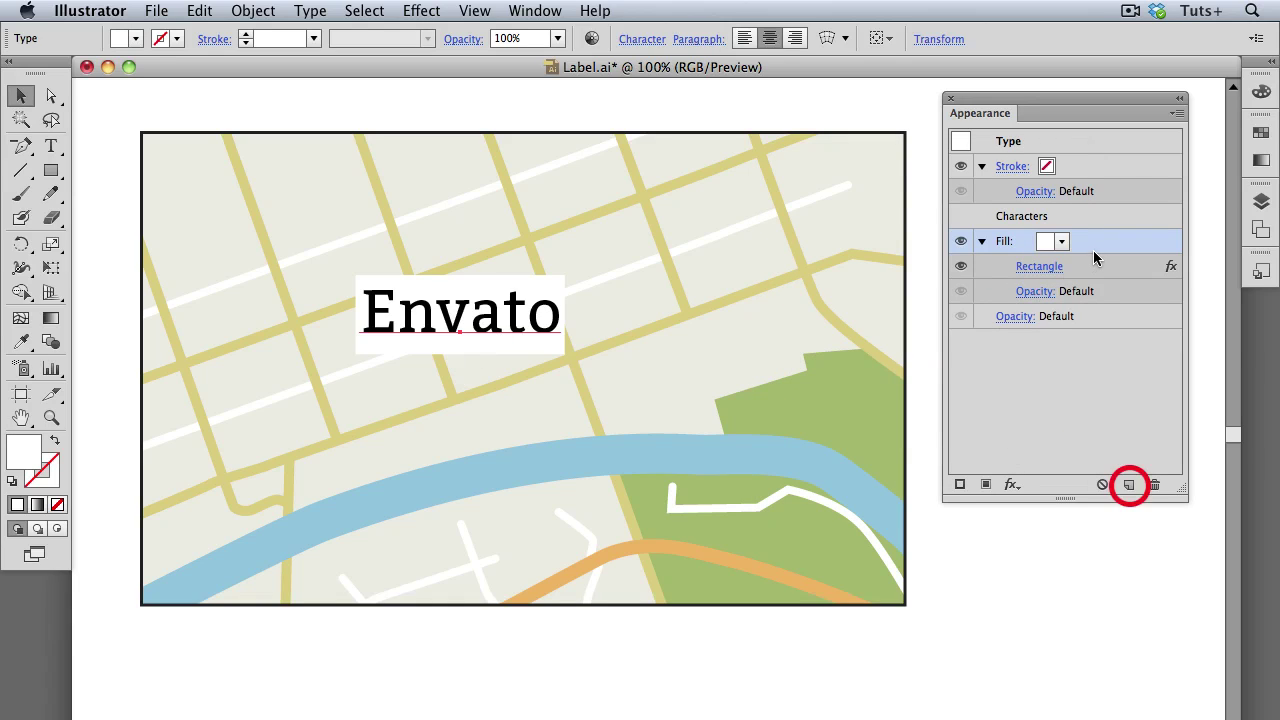
- Duplicate the white Rectangle fill and select the upper copy
{"action": "left_click", "coordinate": [1130, 485]}
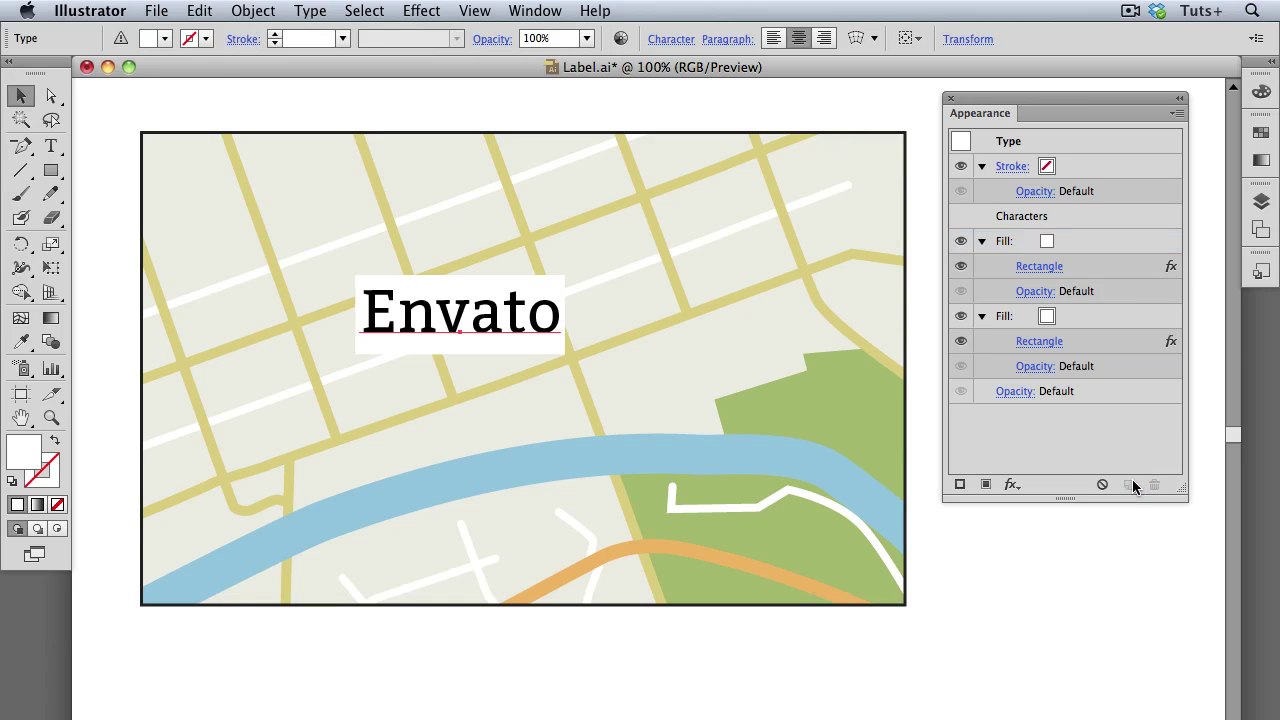
{"action": "left_click", "coordinate": [1079, 243]}
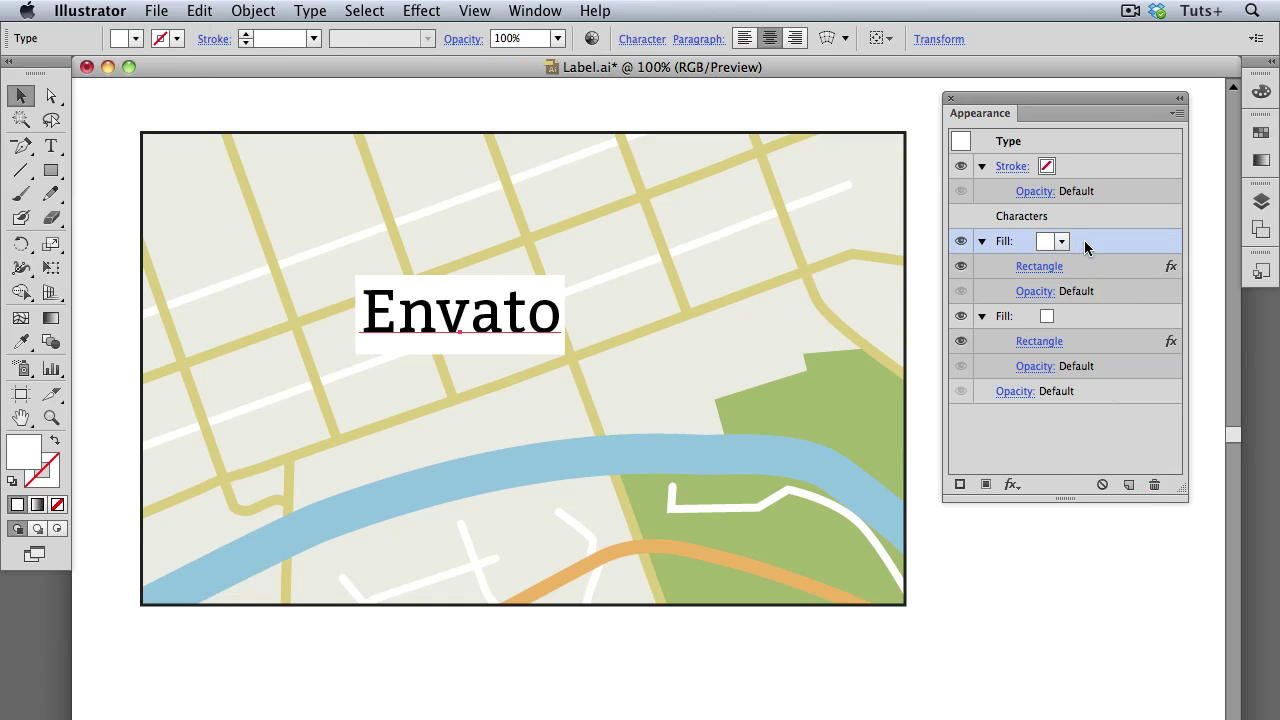
- Make the upper fill olive green and resize its Rectangle to an absolute 36 × 36 pt square
{"action": "left_click", "coordinate": [1062, 242]}
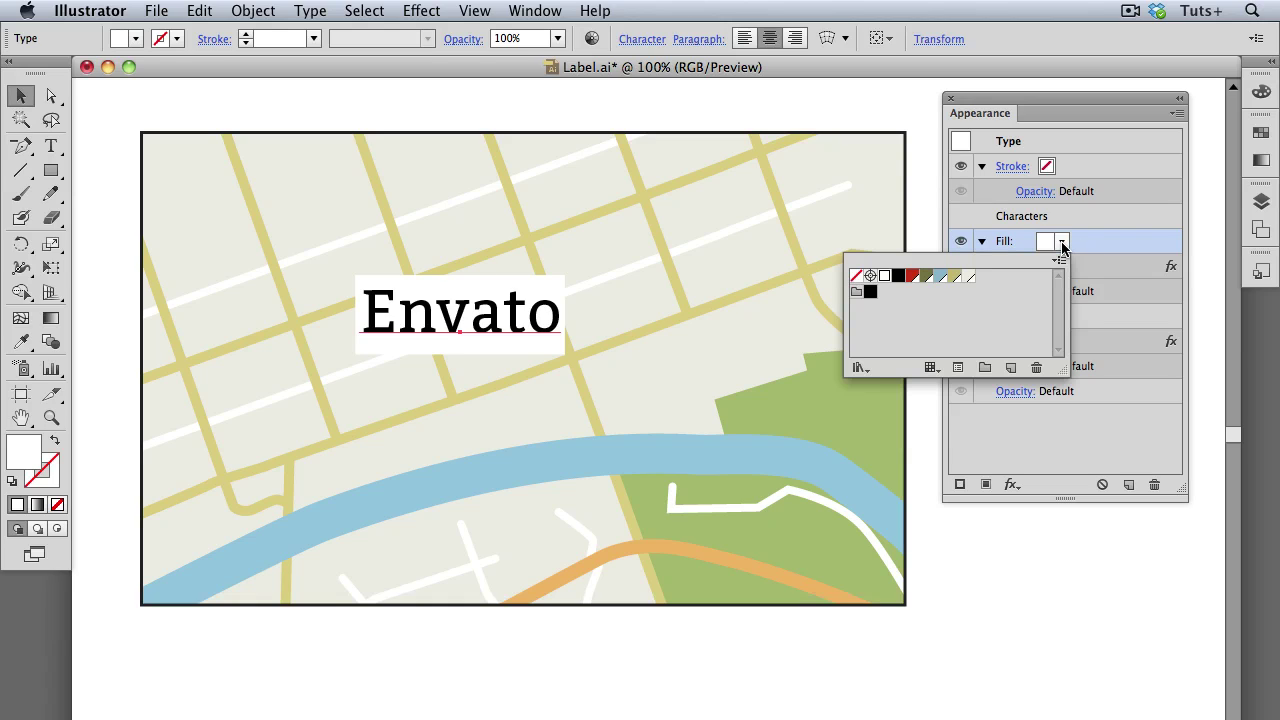
{"action": "left_click", "coordinate": [927, 280]}
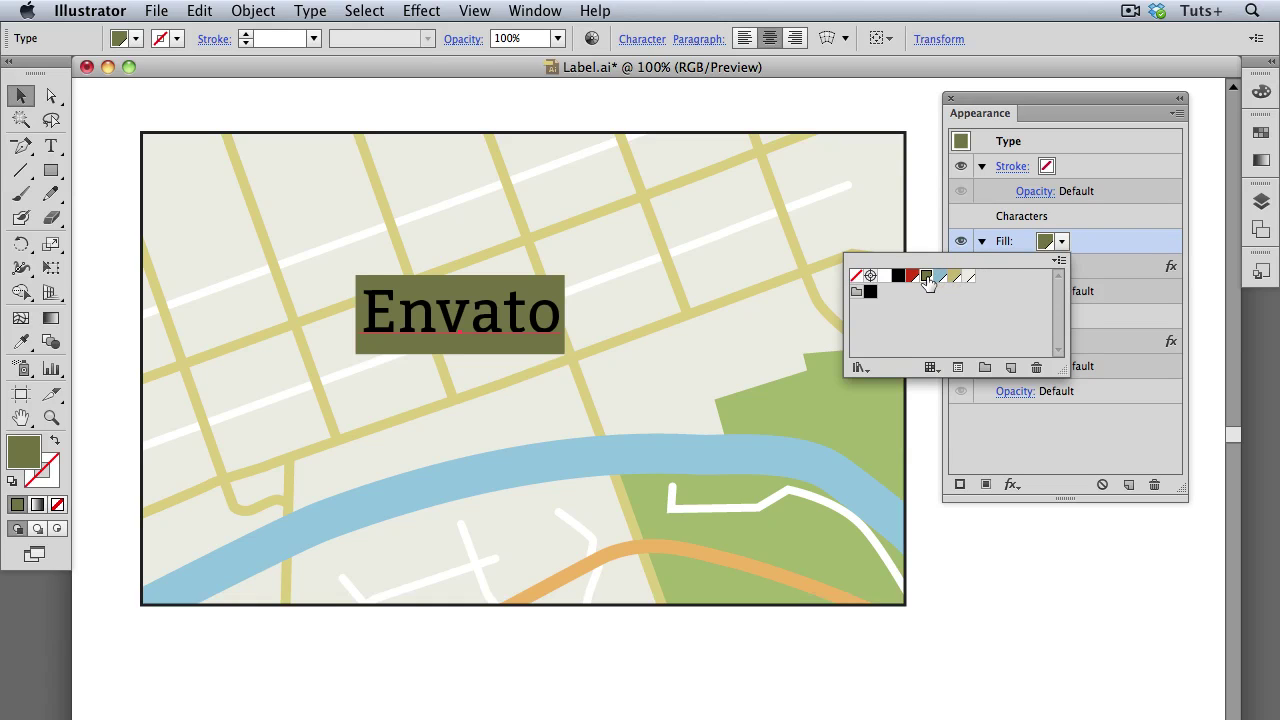
{"action": "left_click", "coordinate": [1100, 243]}
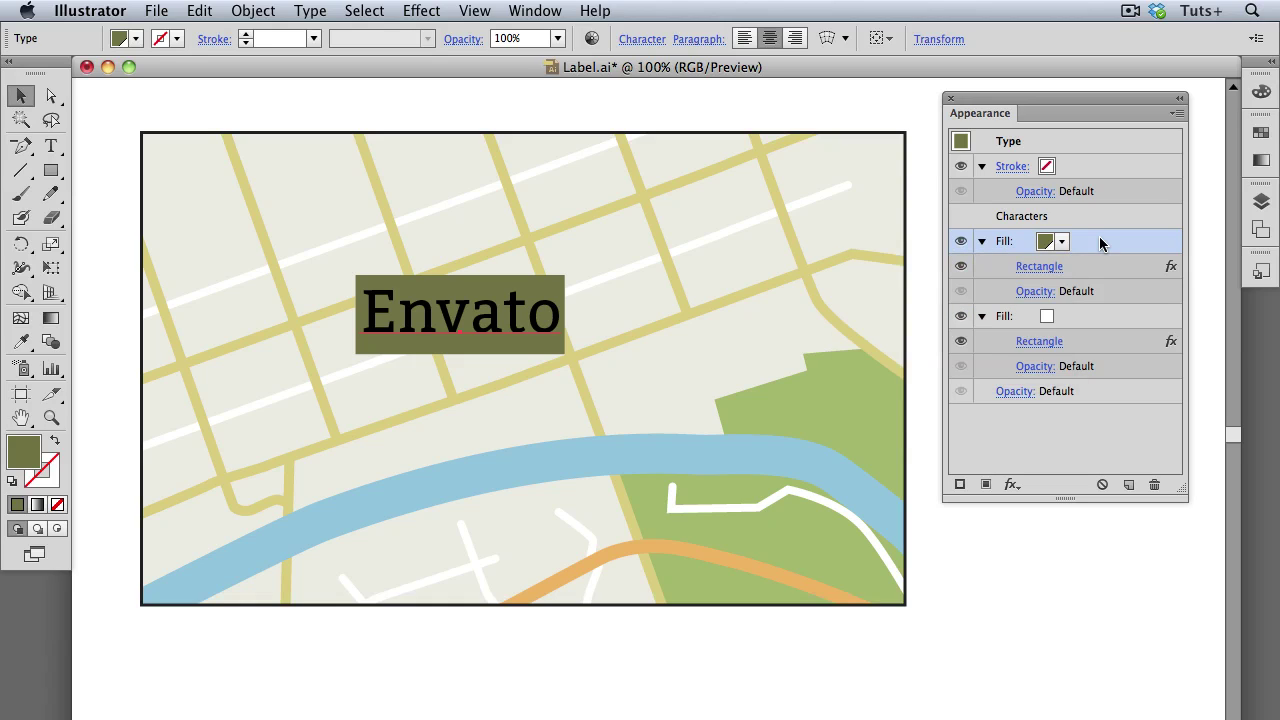
{"action": "left_click", "coordinate": [1050, 268]}
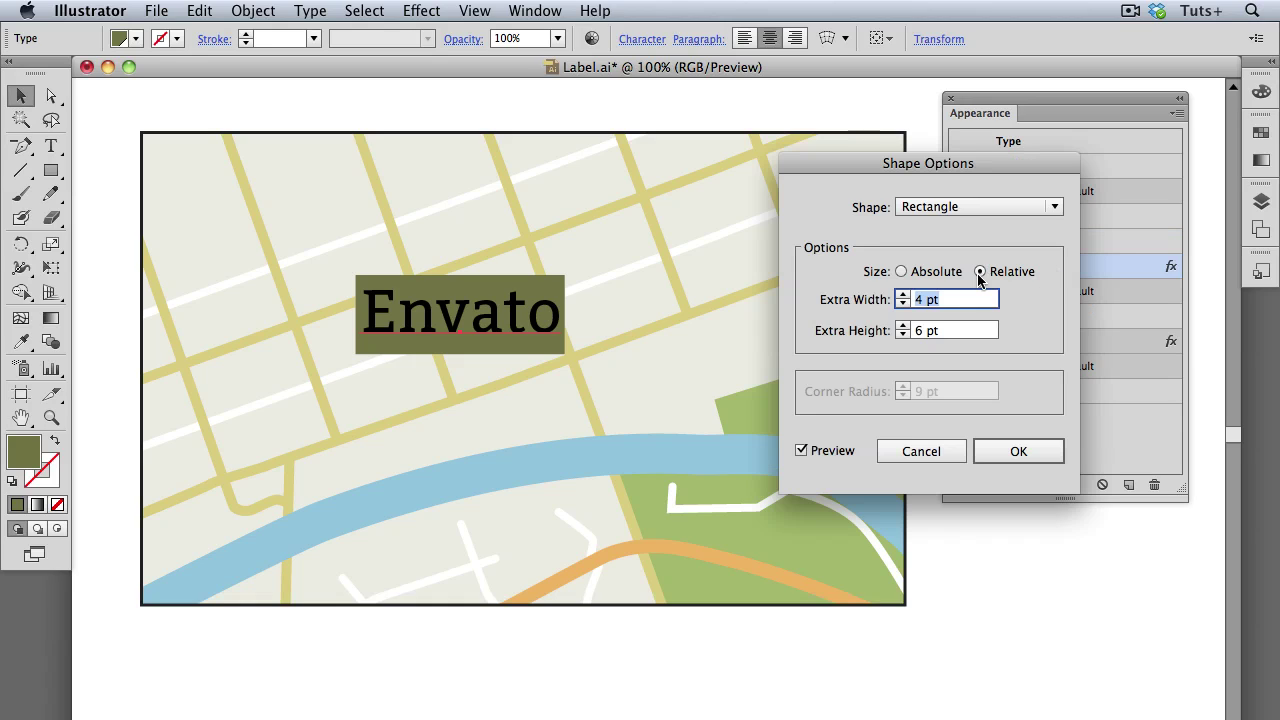
{"action": "left_click", "coordinate": [902, 272]}
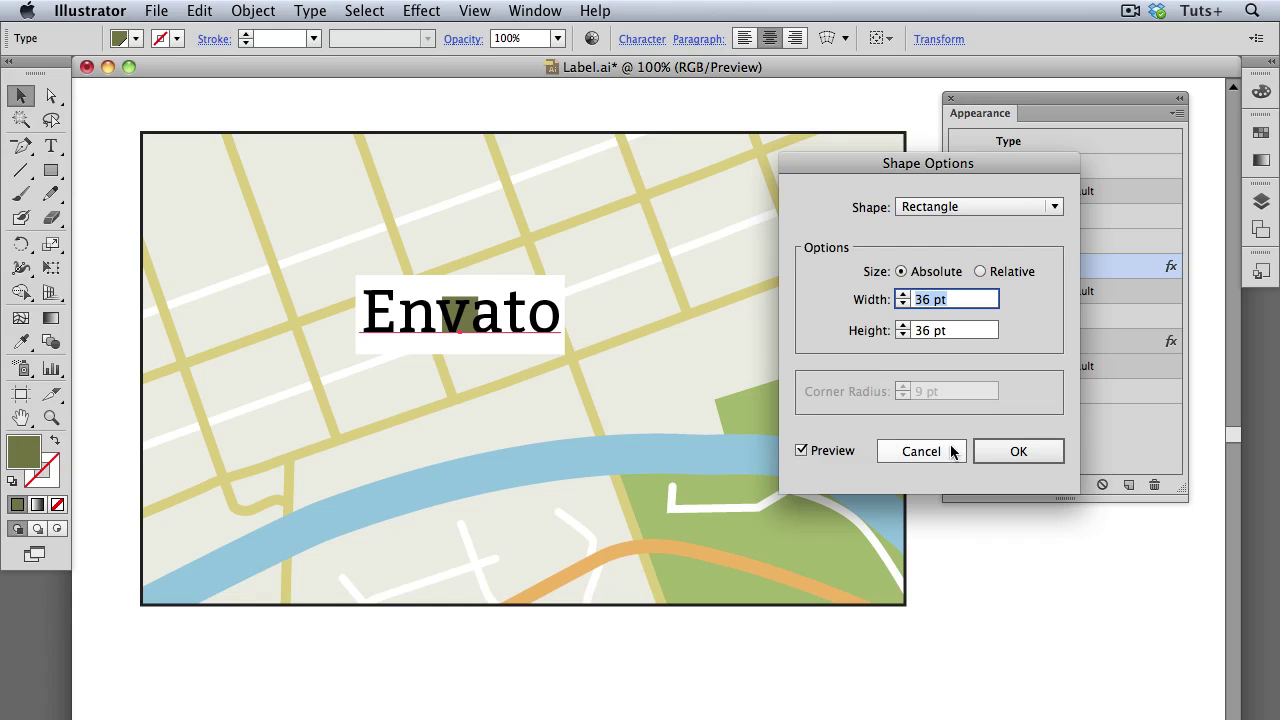
{"action": "left_click", "coordinate": [995, 448]}
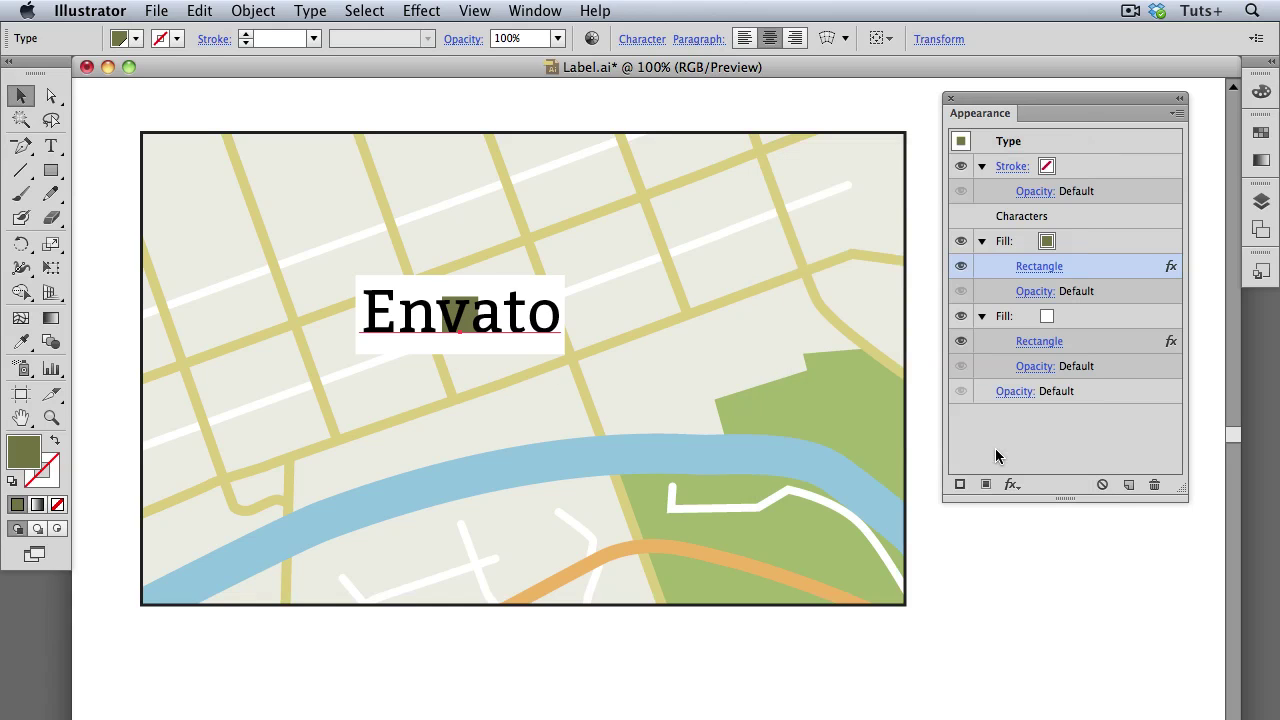
- Add a Transform effect rotating the olive square 45° and moving it 39 pt down
{"action": "left_click", "coordinate": [421, 11]}
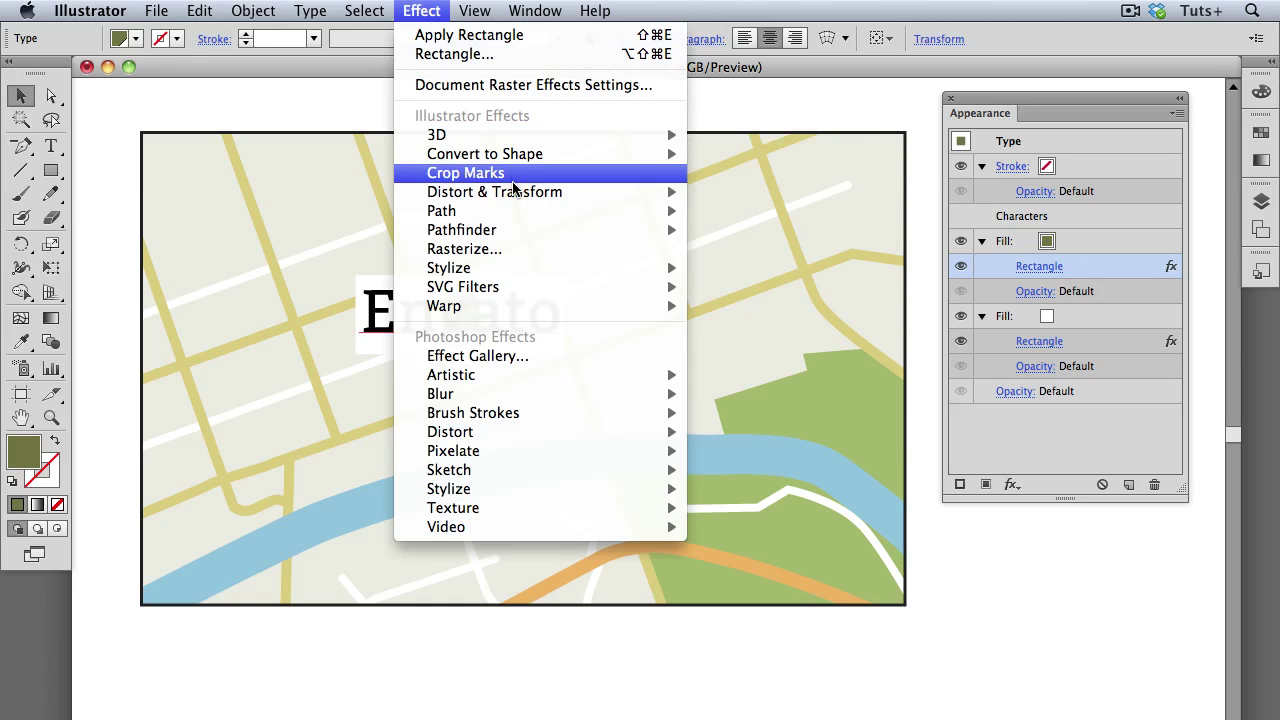
{"action": "mouse_move", "coordinate": [516, 193]}
{"action": "left_click", "coordinate": [760, 249]}
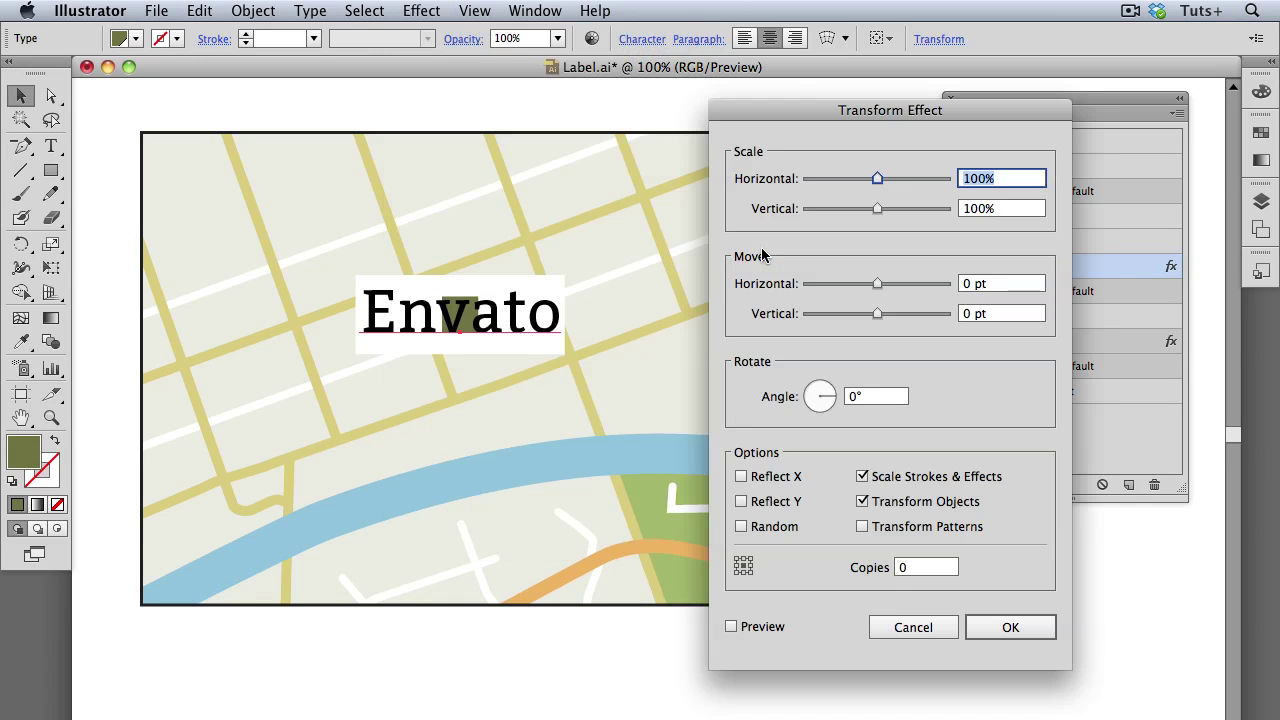
{"action": "left_click", "coordinate": [731, 626]}
{"action": "left_click", "coordinate": [775, 401]}
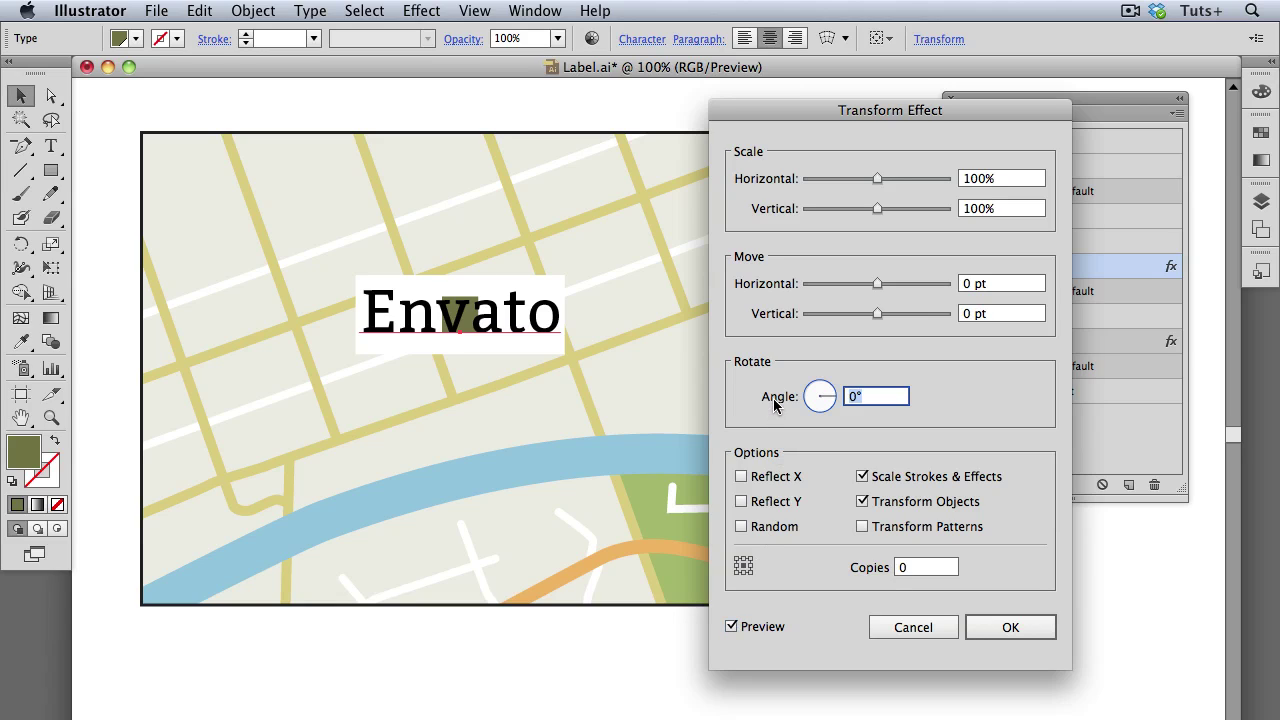
{"action": "type", "text": "45"}
{"action": "key", "text": "Tab"}
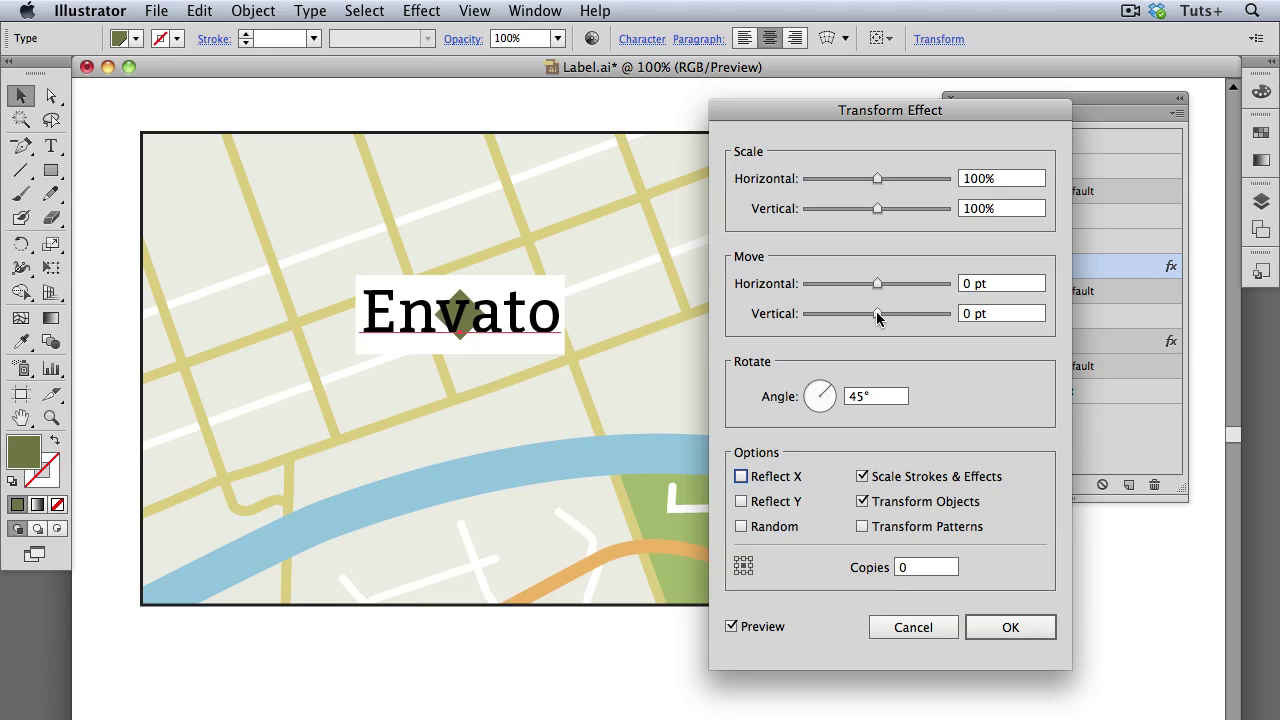
{"action": "left_click_drag", "start_coordinate": [877, 313], "coordinate": [900, 315]}
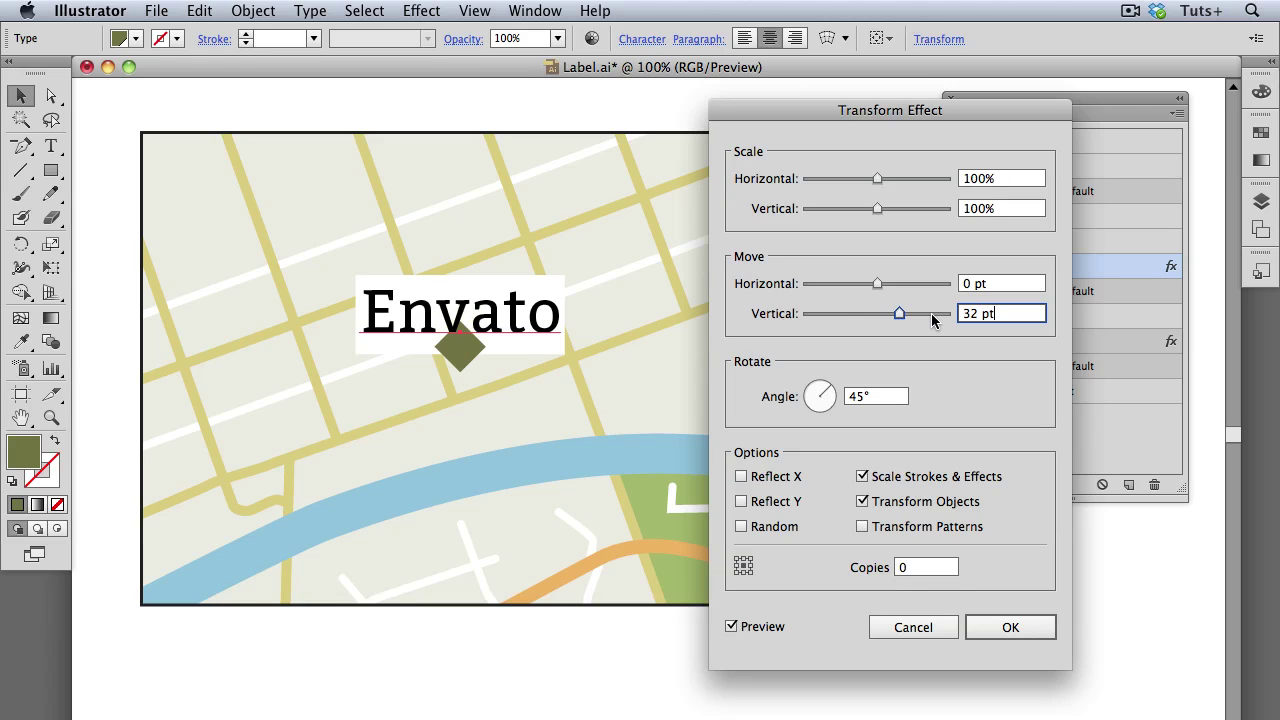
{"action": "key", "text": "Up"}
{"action": "key", "text": "Up"}
{"action": "key", "text": "Up"}
{"action": "key", "text": "Up"}
{"action": "key", "text": "Up"}
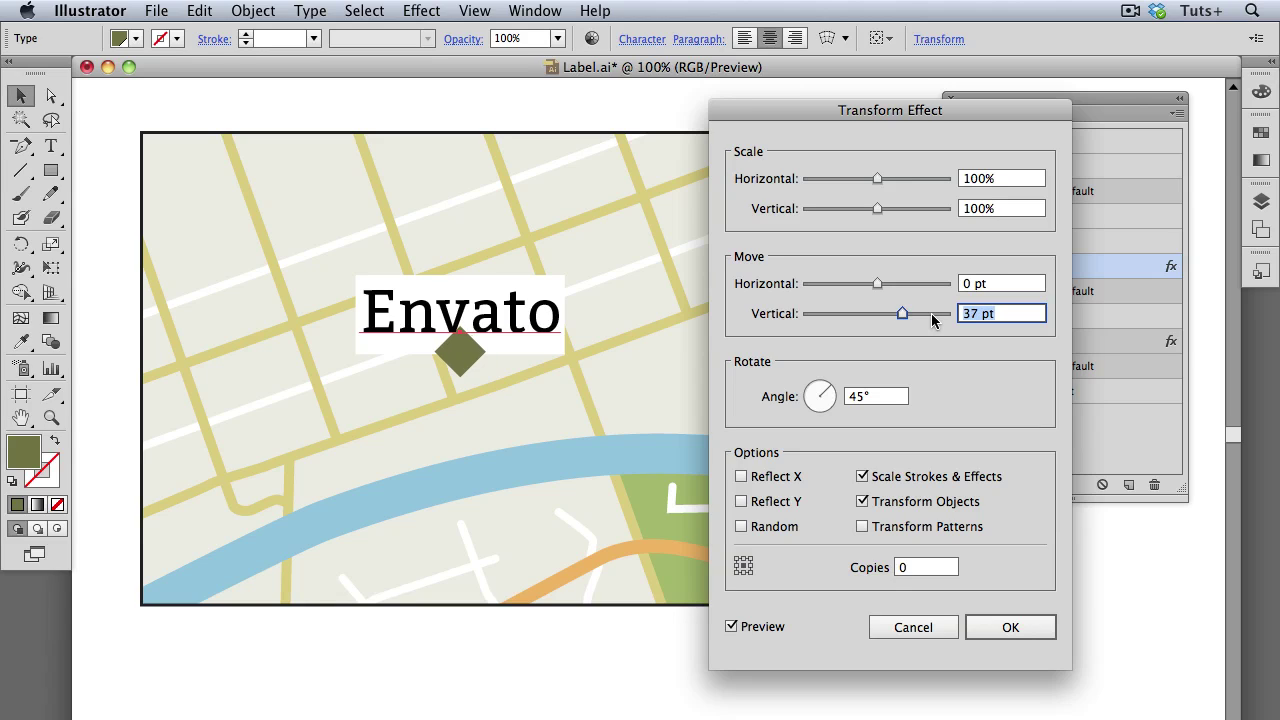
{"action": "key", "text": "Up"}
{"action": "key", "text": "Up"}
{"action": "left_click", "coordinate": [1027, 621]}
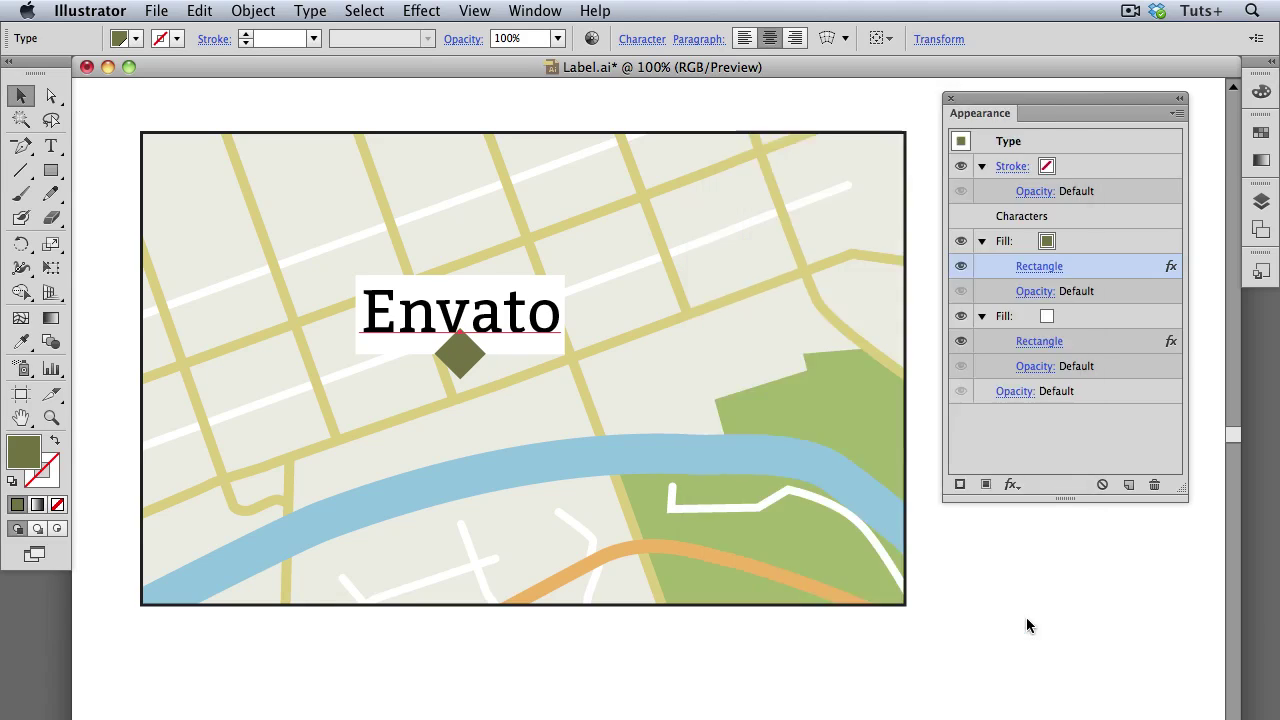
- Change the diamond pointer fill's colour to white
{"action": "left_click", "coordinate": [1058, 242]}
{"action": "left_click", "coordinate": [1062, 242]}
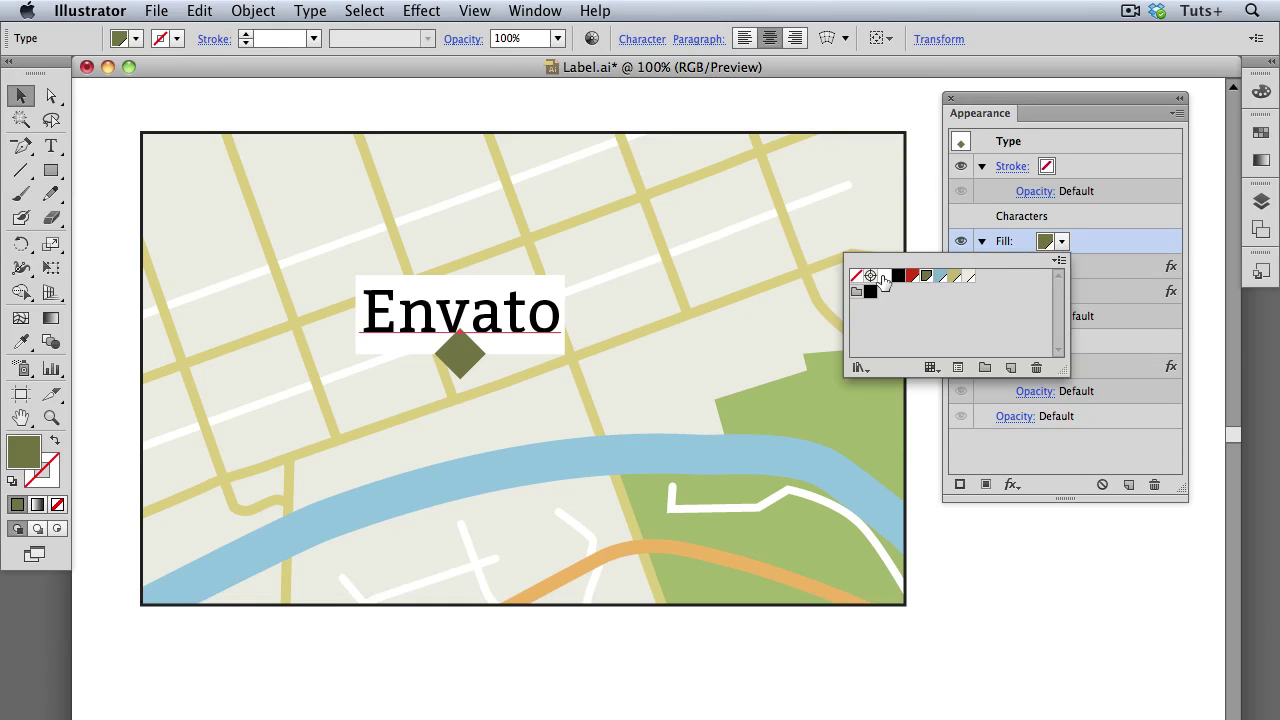
{"action": "left_click", "coordinate": [884, 277]}
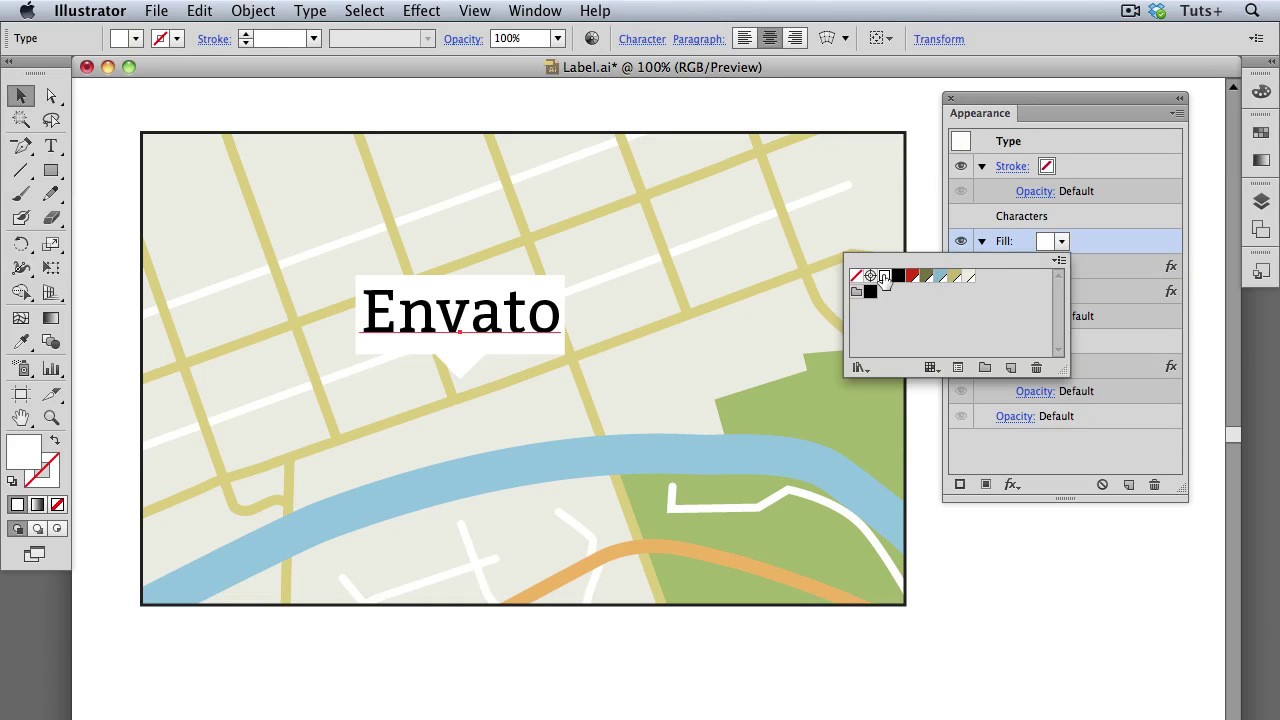
{"action": "left_click", "coordinate": [1114, 249]}
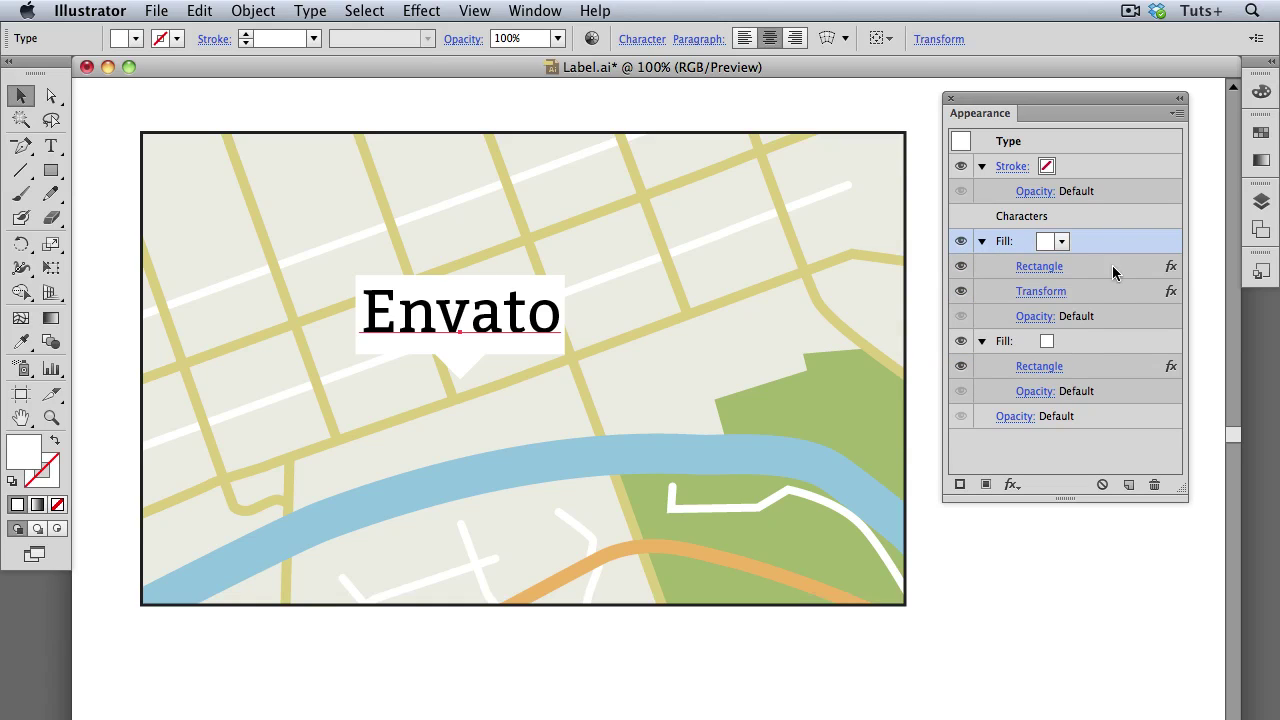
{"action": "left_click", "coordinate": [1018, 485]}
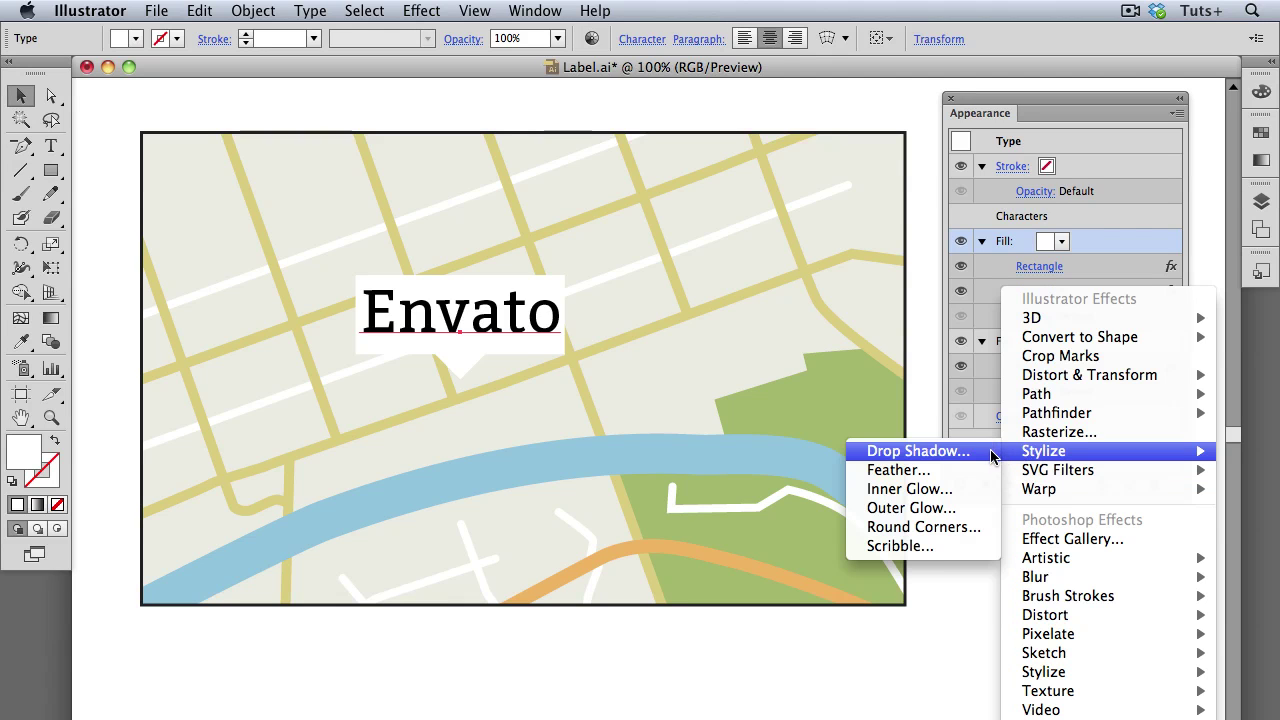
- Add a default Drop Shadow and move it below the second Fill to apply to the whole label
{"action": "left_click", "coordinate": [992, 451]}
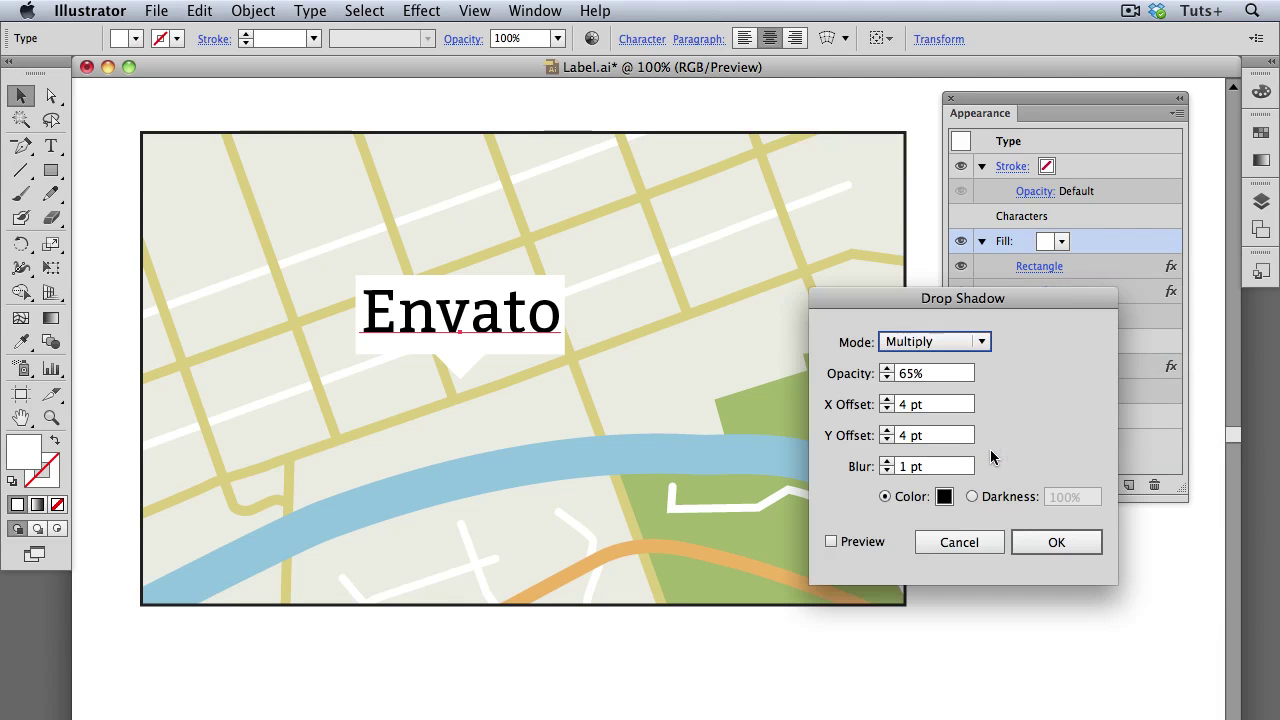
{"action": "left_click", "coordinate": [866, 542]}
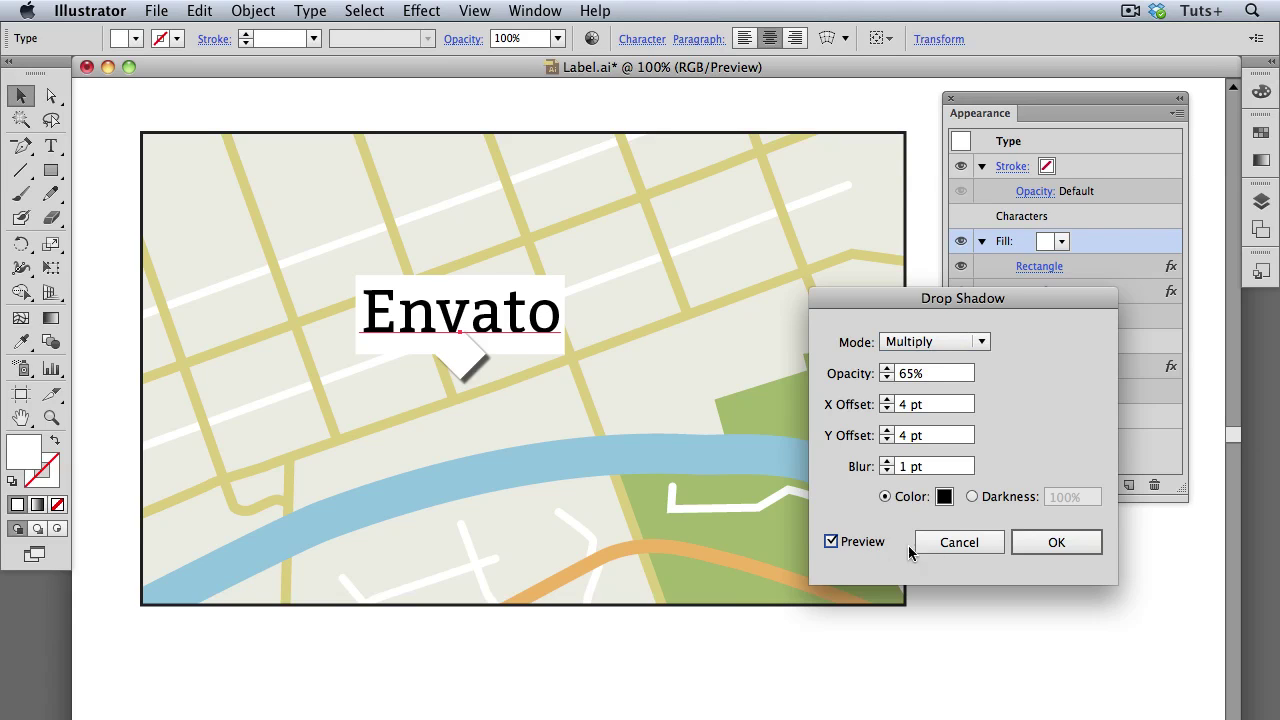
{"action": "left_click", "coordinate": [1040, 548]}
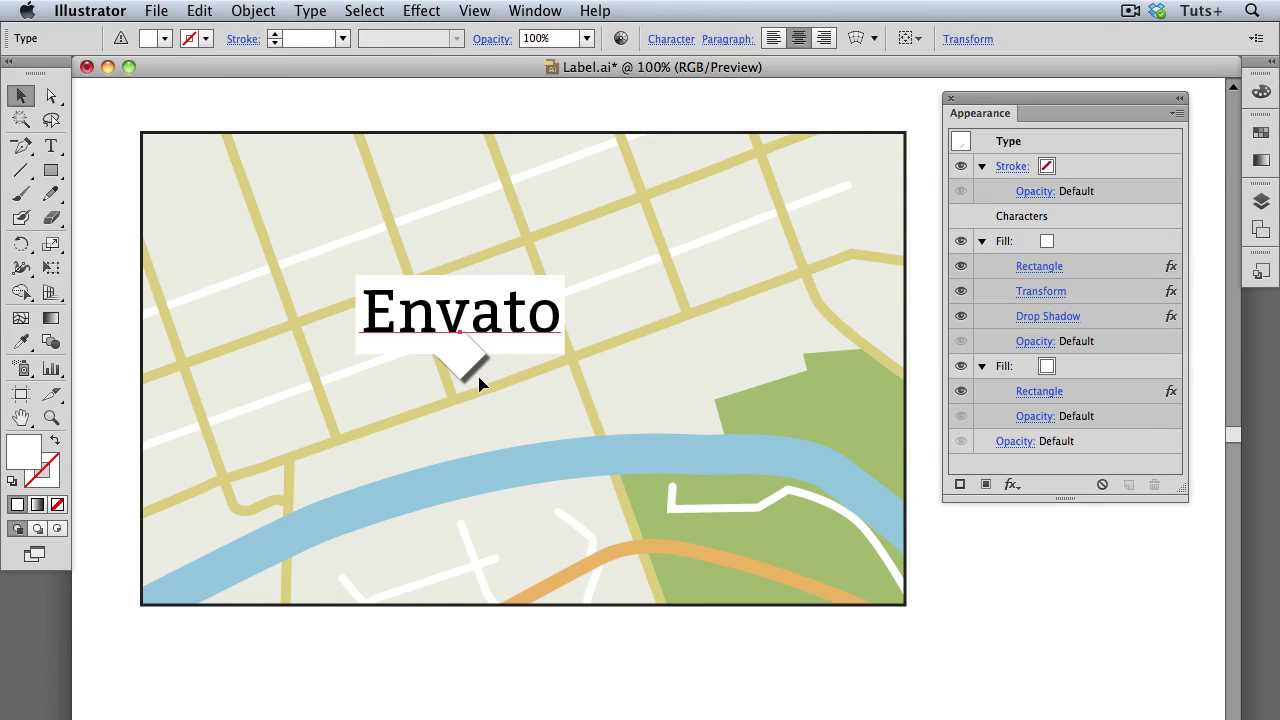
{"action": "left_click", "coordinate": [1119, 318]}
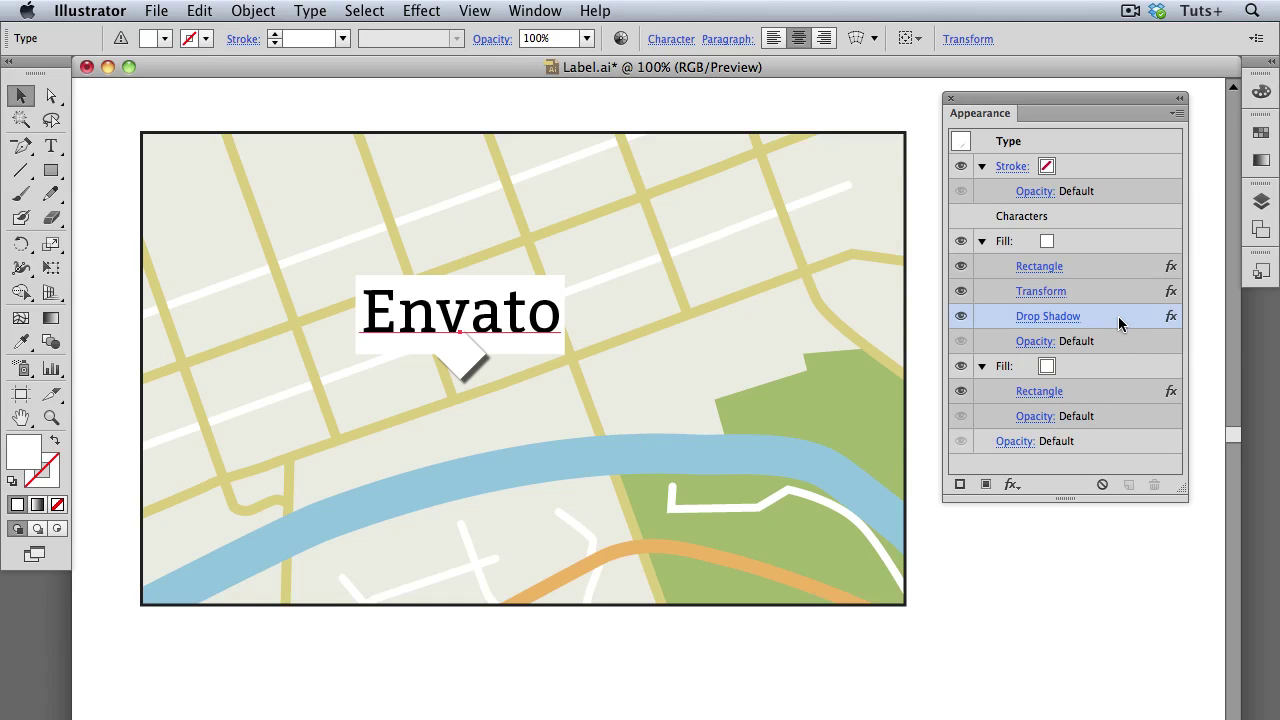
{"action": "left_click_drag", "start_coordinate": [1118, 319], "coordinate": [1104, 428]}
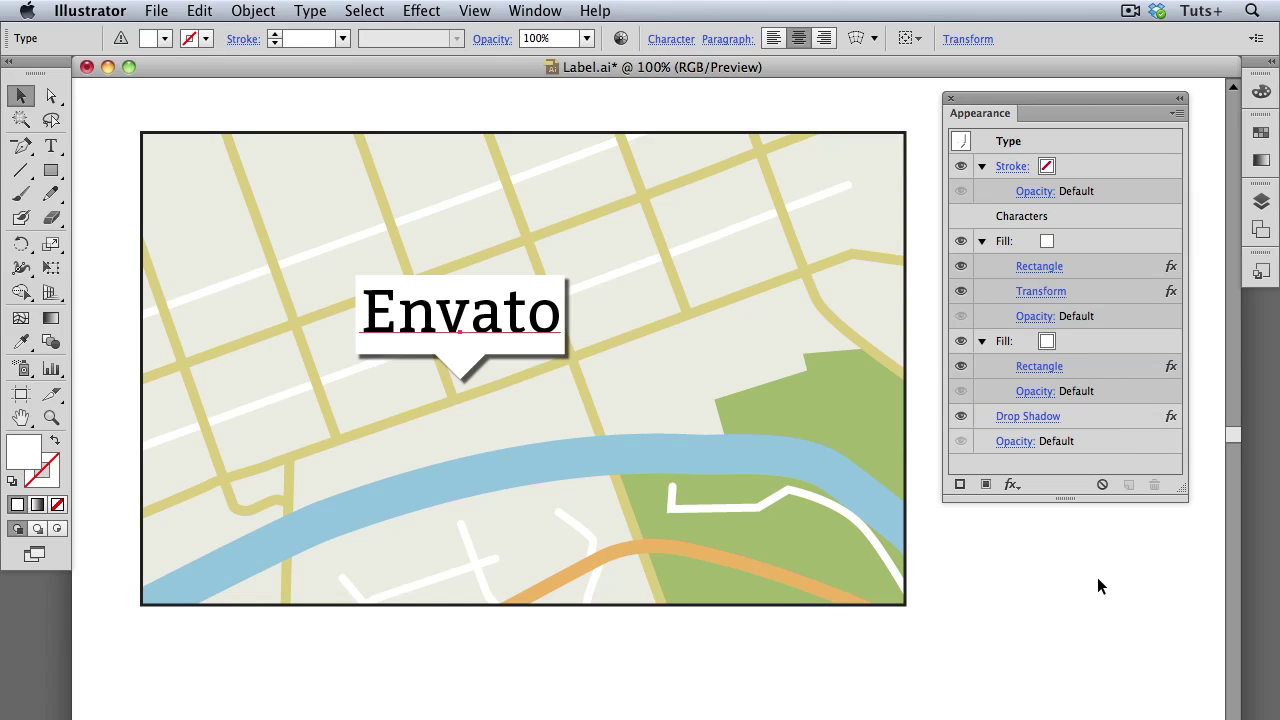
- Replace the label word 'Envato' with 'VectorTuts' using the Type tool
{"action": "left_click", "coordinate": [57, 148]}
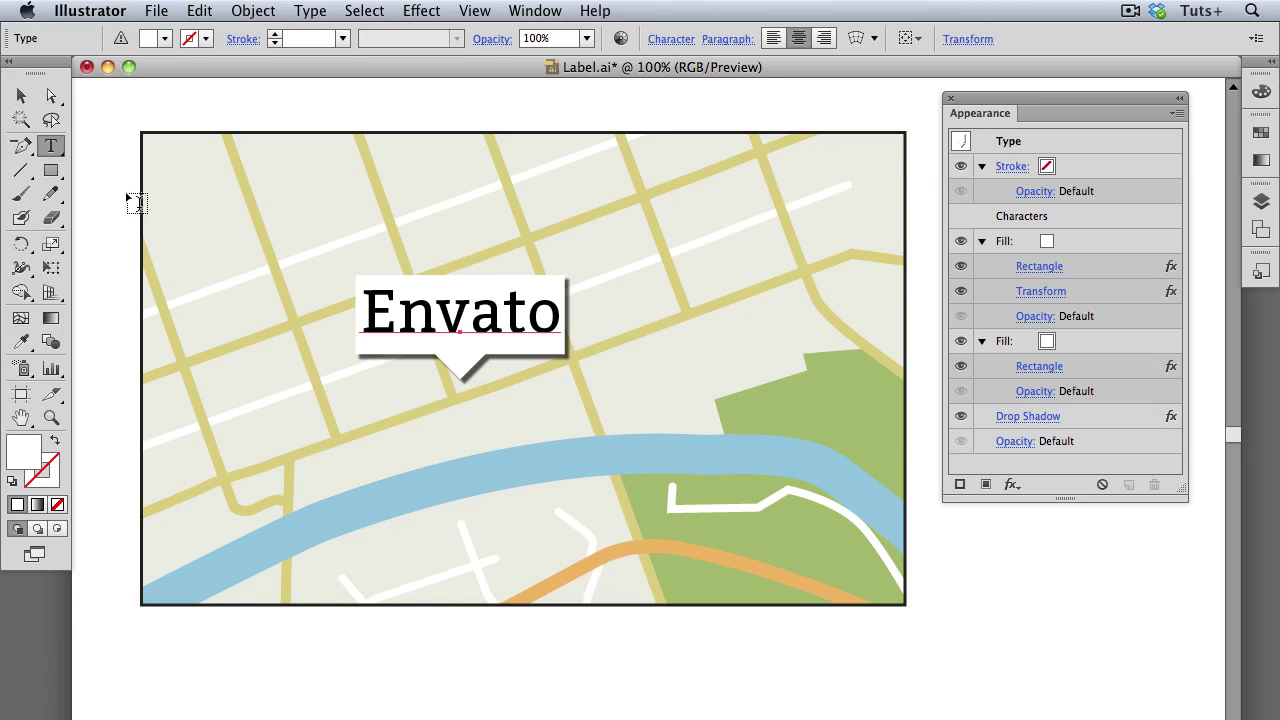
{"action": "left_click", "coordinate": [409, 308]}
{"action": "double_click", "coordinate": [409, 308]}
{"action": "type", "text": "Ve"}
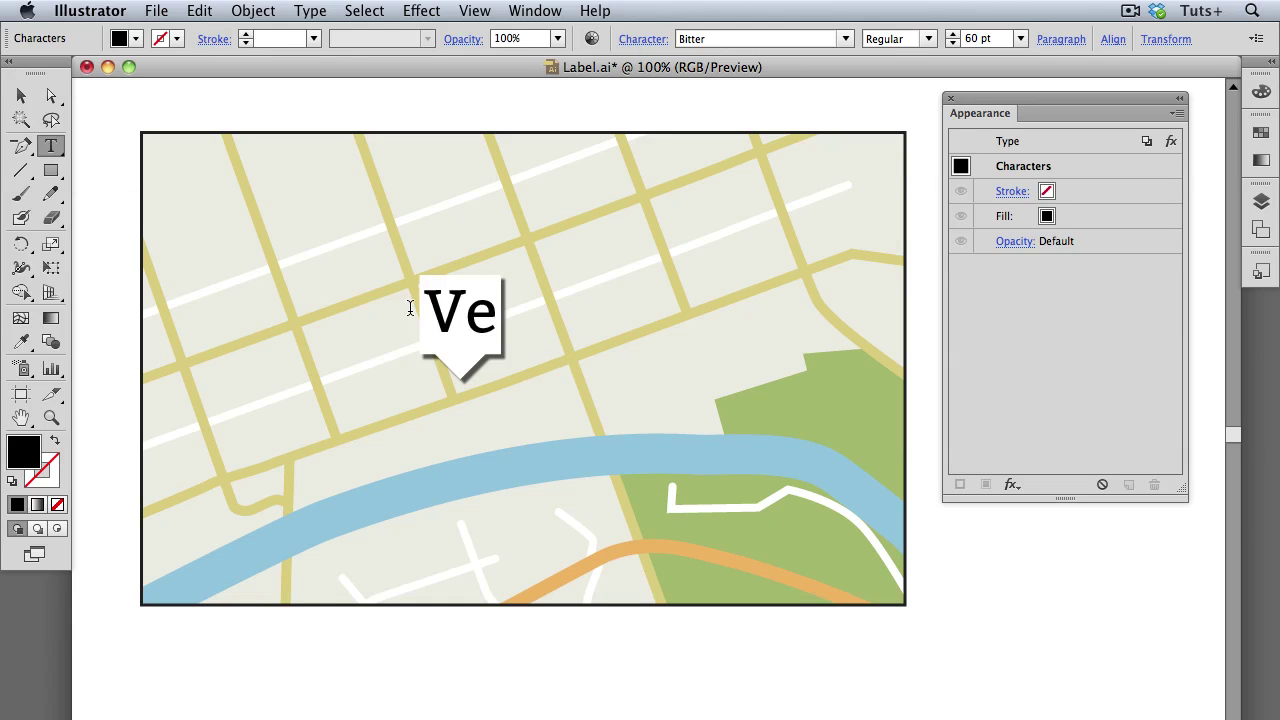
{"action": "type", "text": "ctorTuts"}
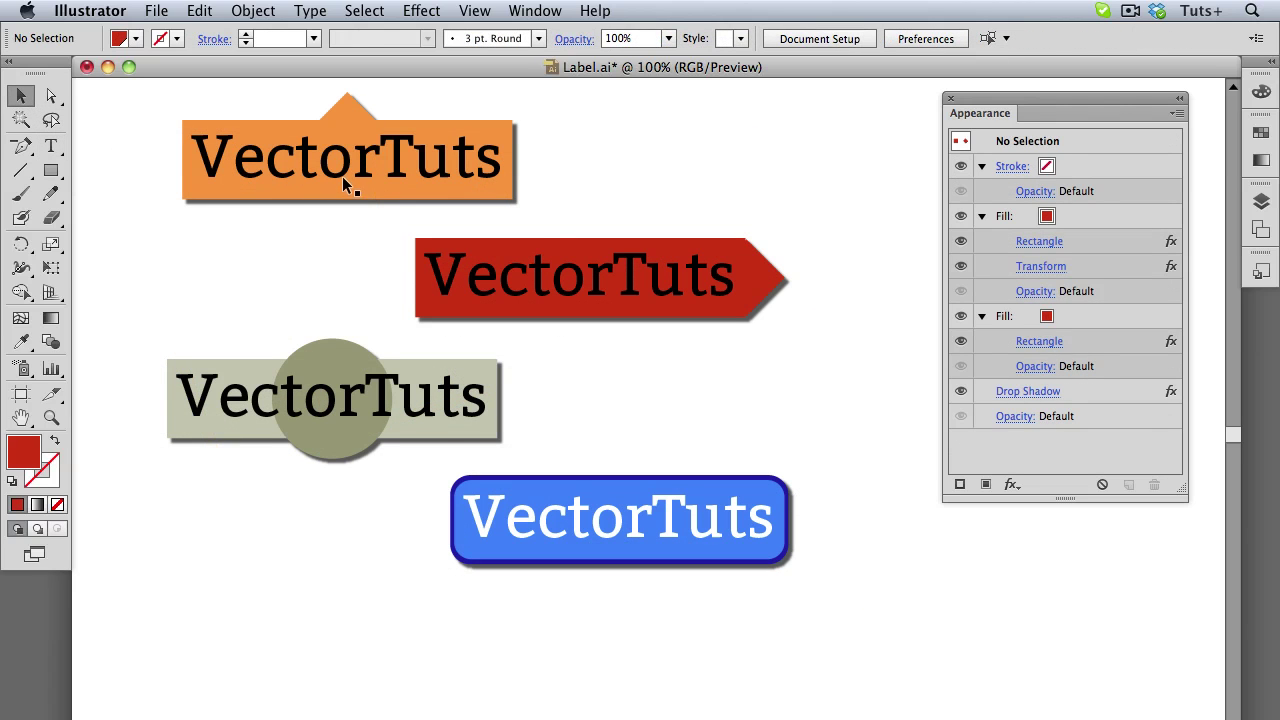
{"action": "left_click", "coordinate": [342, 176]}
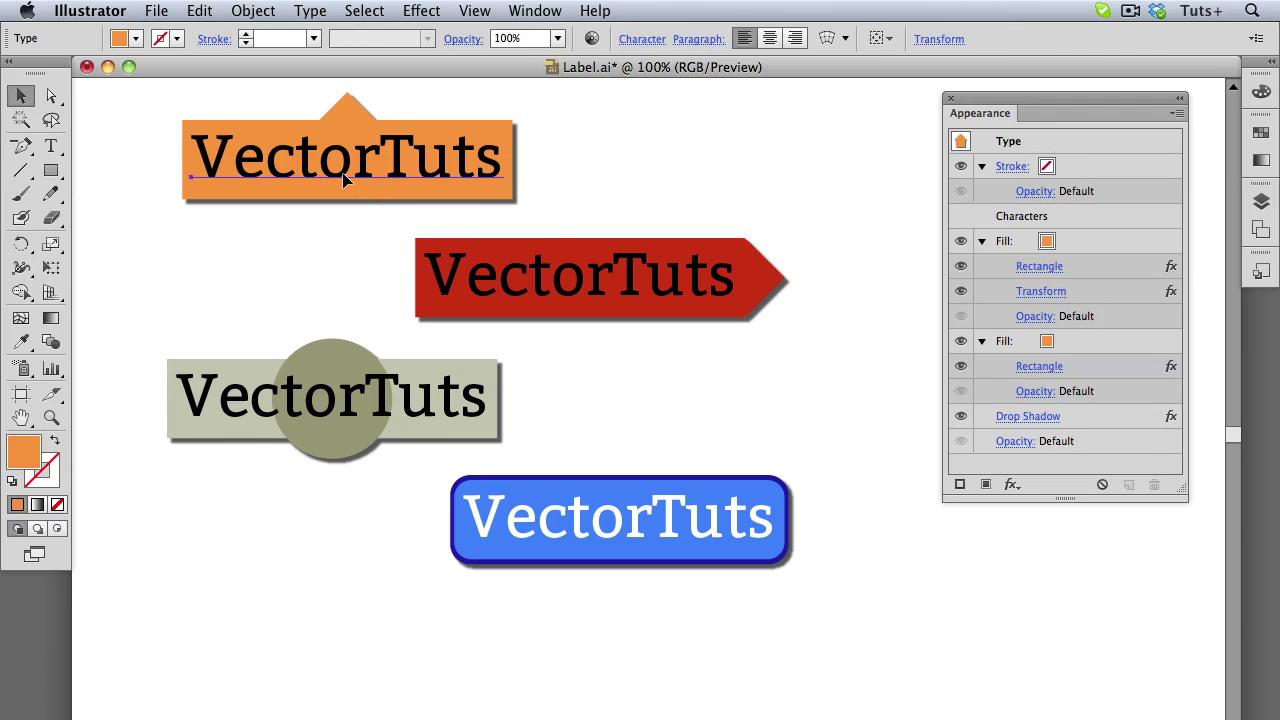
{"action": "left_click", "coordinate": [960, 242]}
{"action": "left_click", "coordinate": [960, 244]}
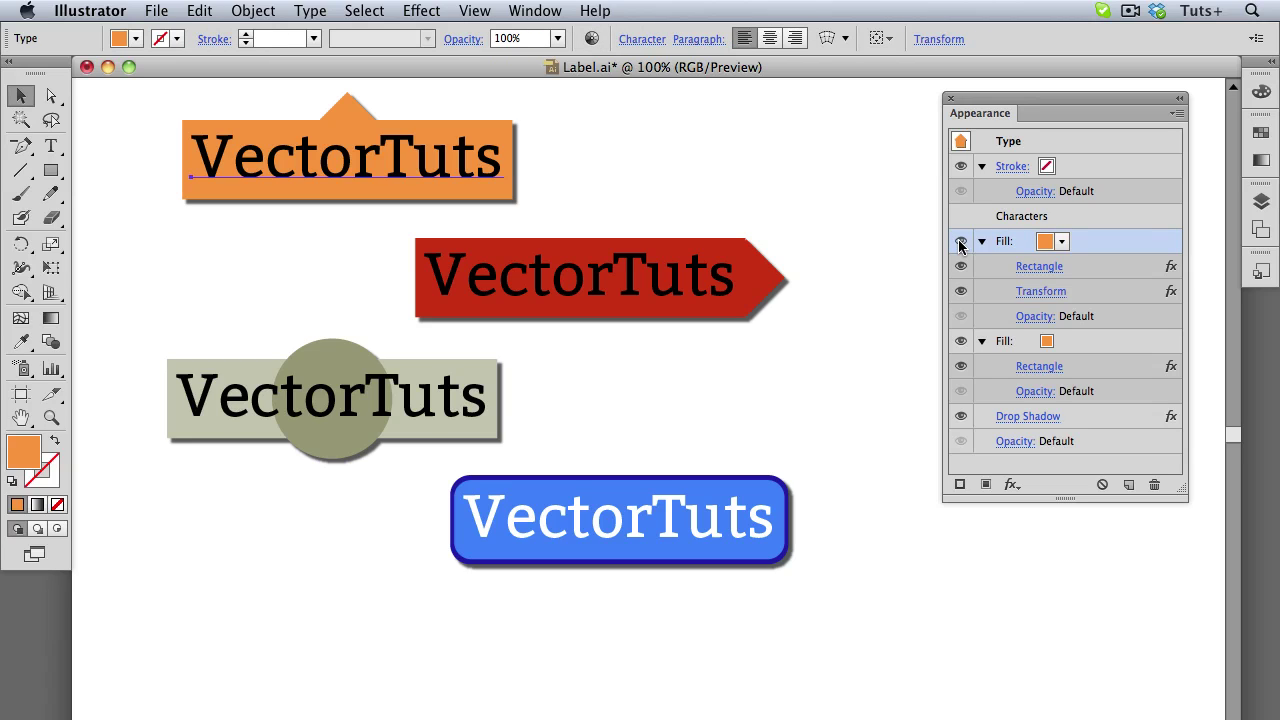
{"action": "left_click", "coordinate": [626, 292]}
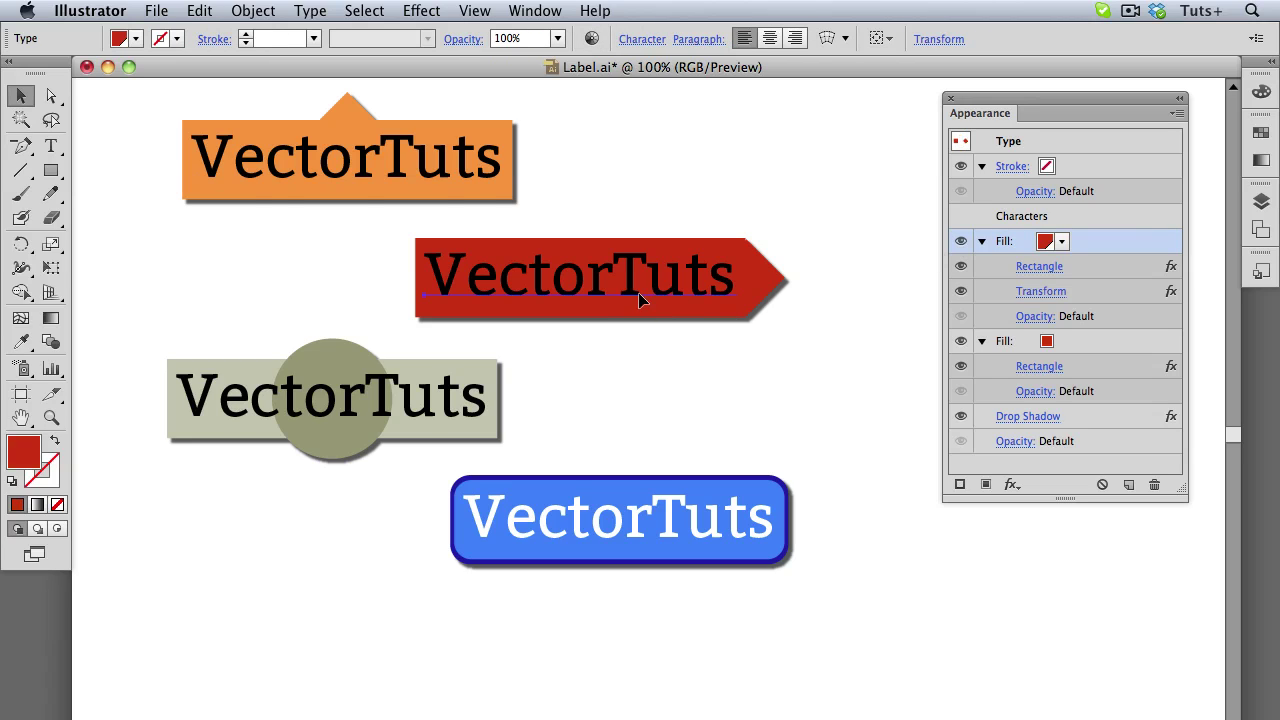
{"action": "left_click", "coordinate": [1050, 293]}
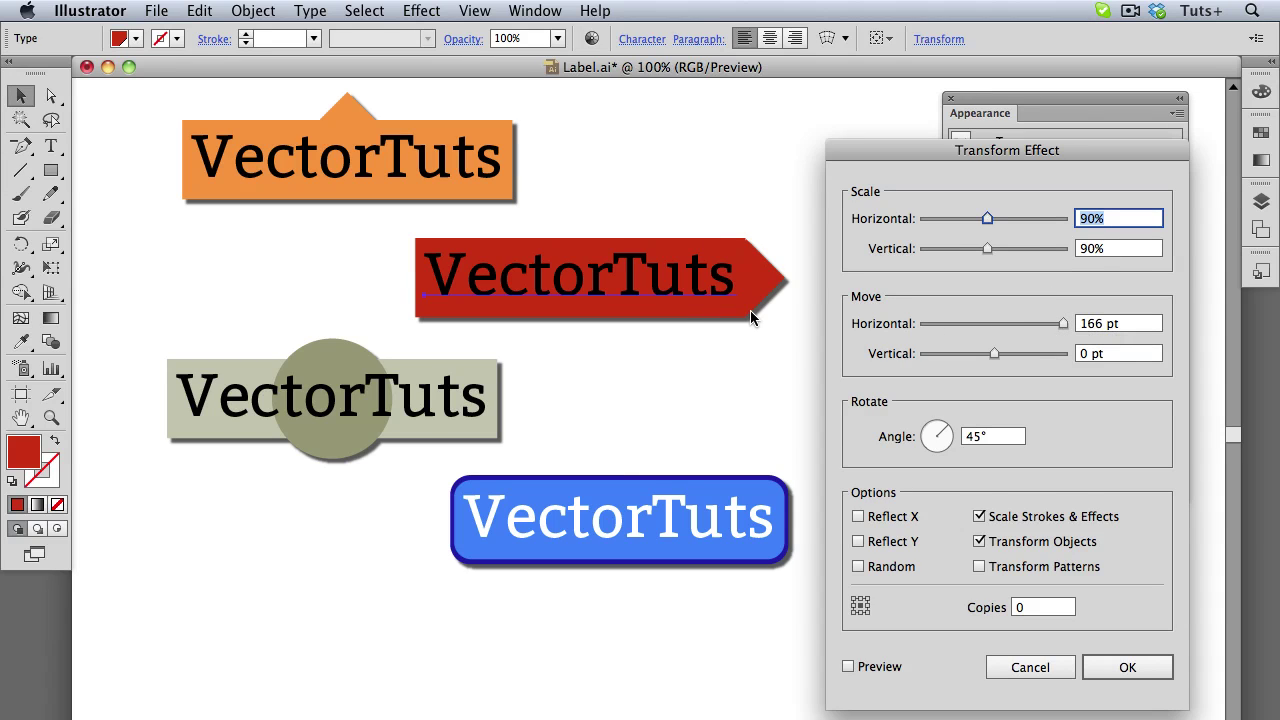
{"action": "left_click", "coordinate": [1127, 667]}
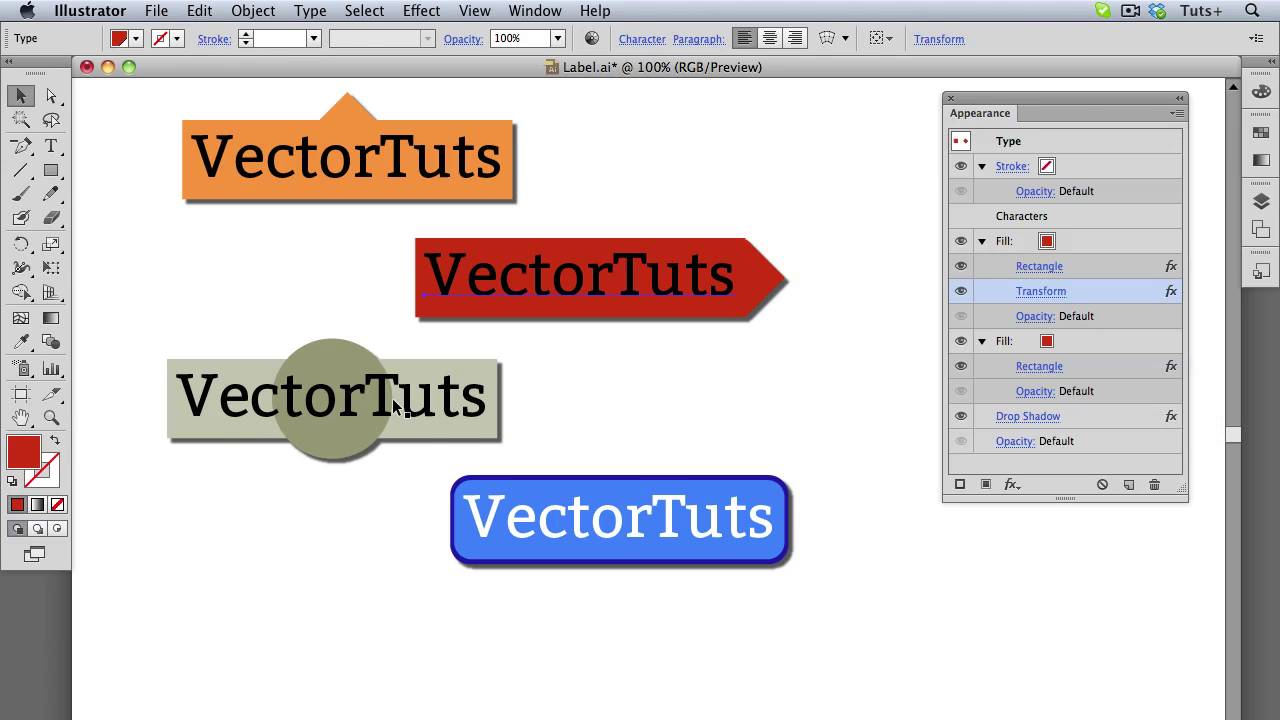
{"action": "left_click", "coordinate": [397, 406]}
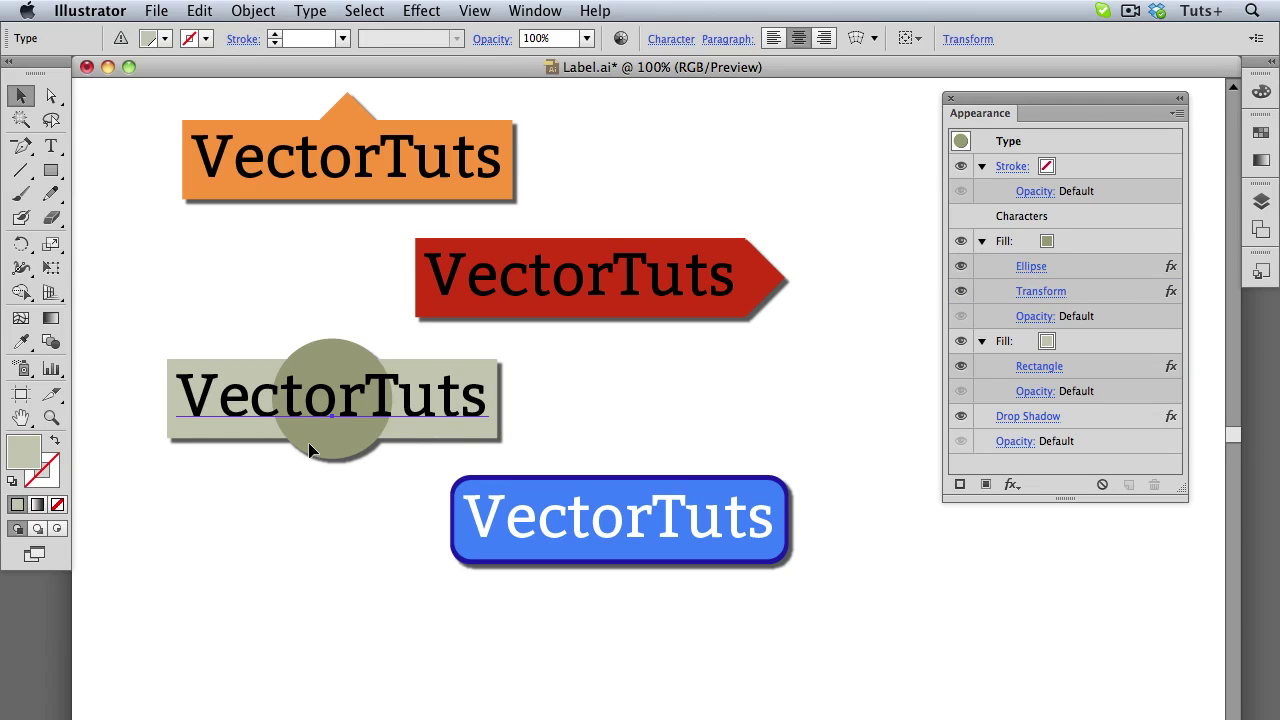
{"action": "left_click", "coordinate": [637, 540]}
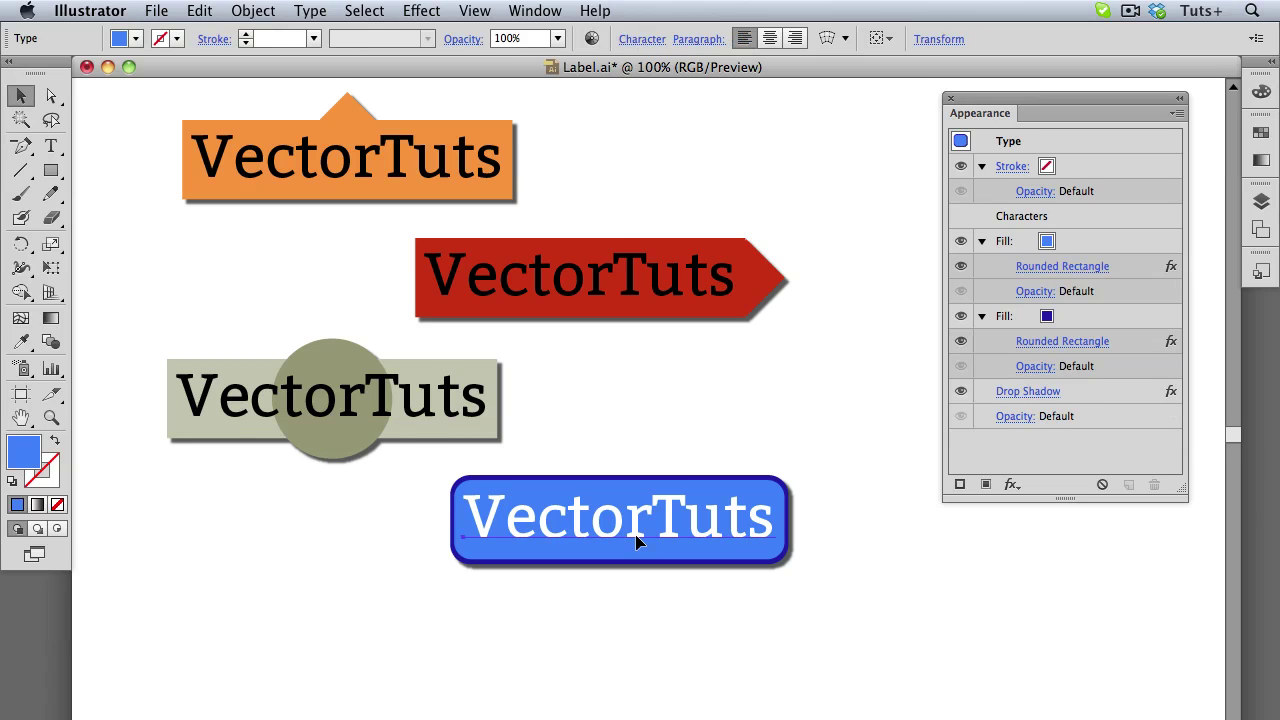